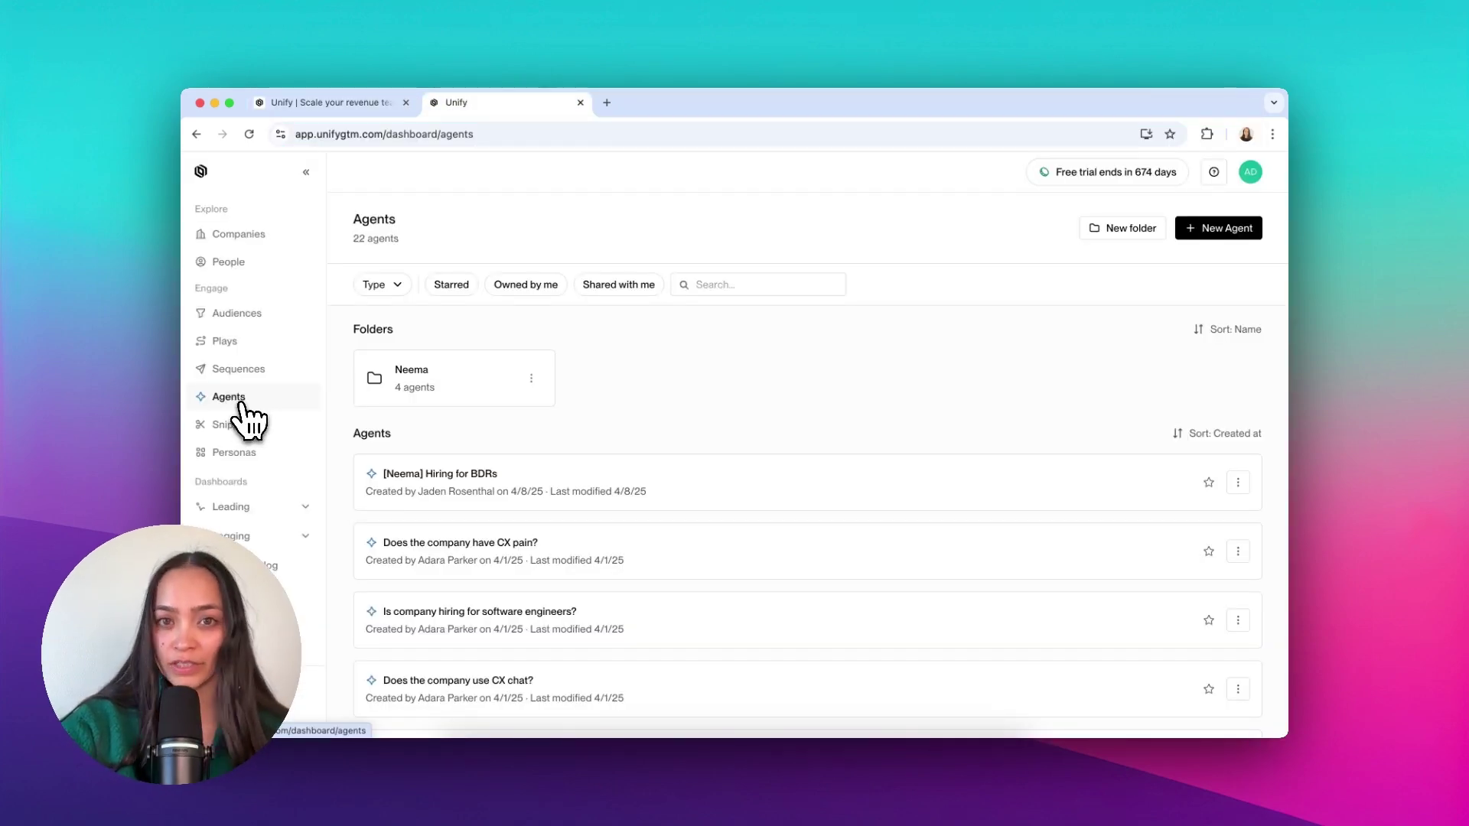
Step: Start a new AI agent named "Does company use Auth0?"
{"action": "left_click", "coordinate": [1219, 228]}
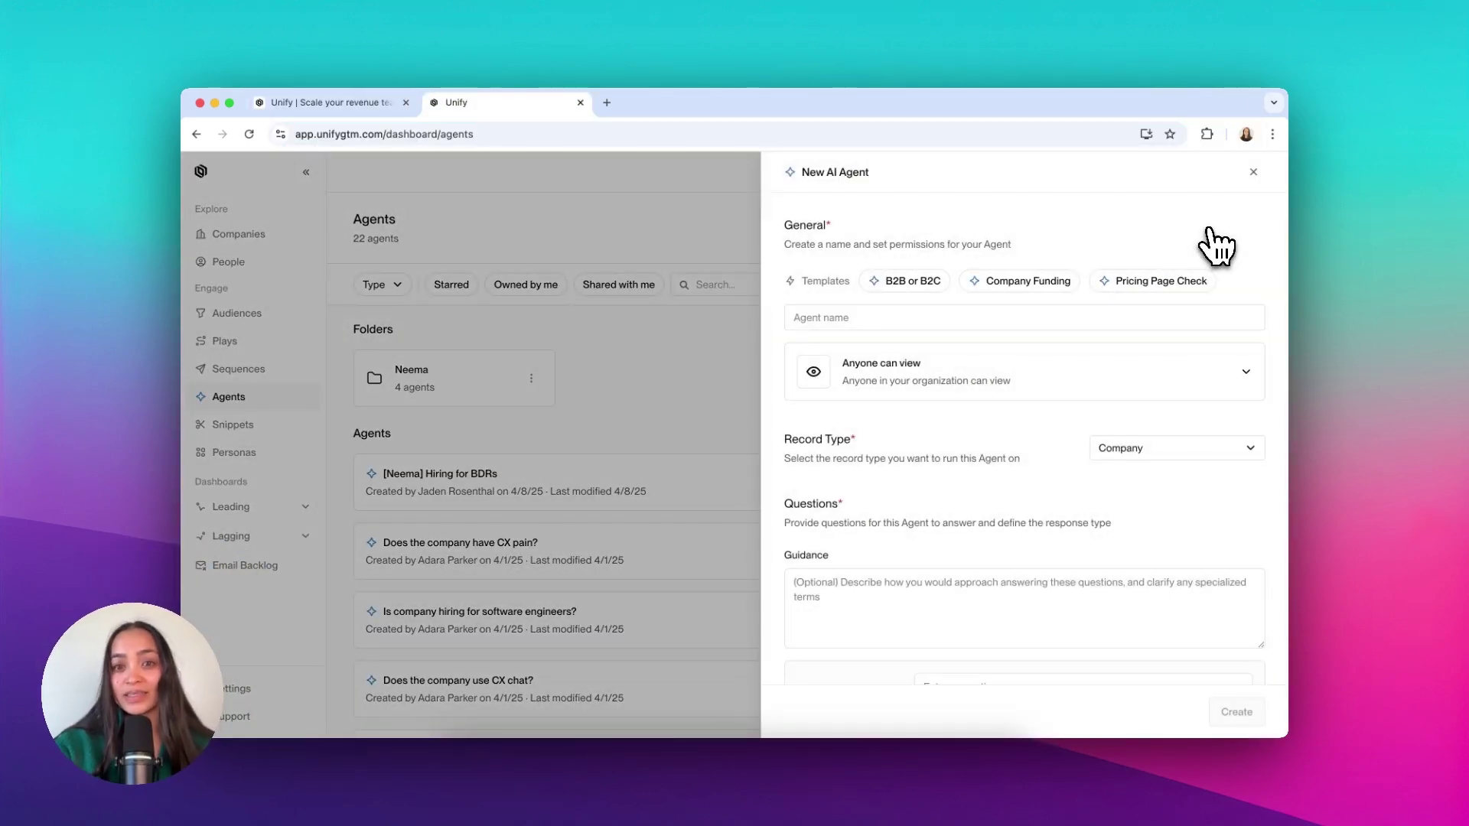
{"action": "left_click", "coordinate": [926, 317]}
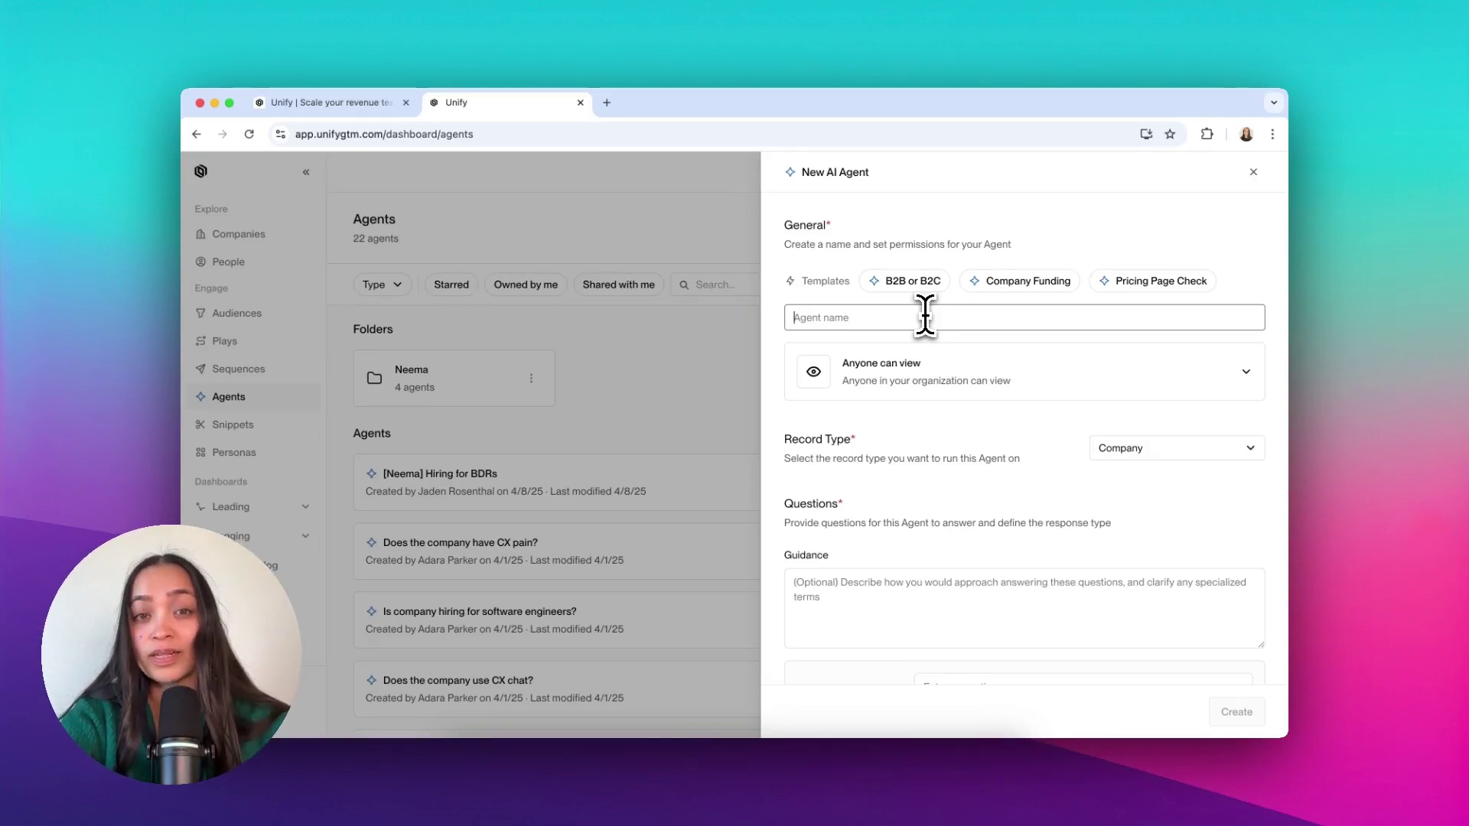
{"action": "type", "text": "Does company use Auth0?"}
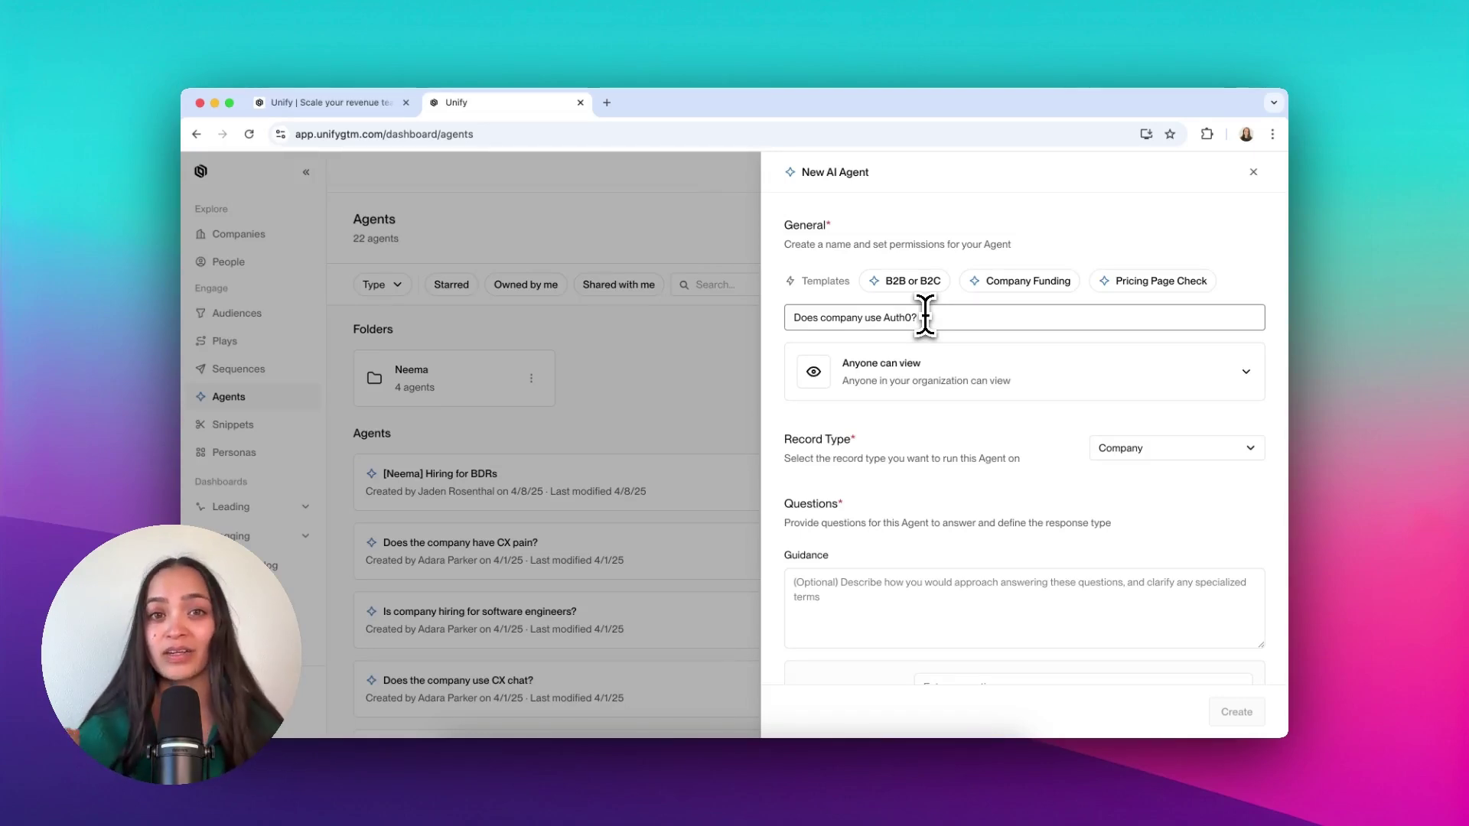
Step: Set record type Company and enter the question "Navigate to the company's website and go to the login page. Does the company use Auth0 for authentication?"
{"action": "scroll", "coordinate": [919, 345], "scroll_direction": "down", "scroll_amount": 1}
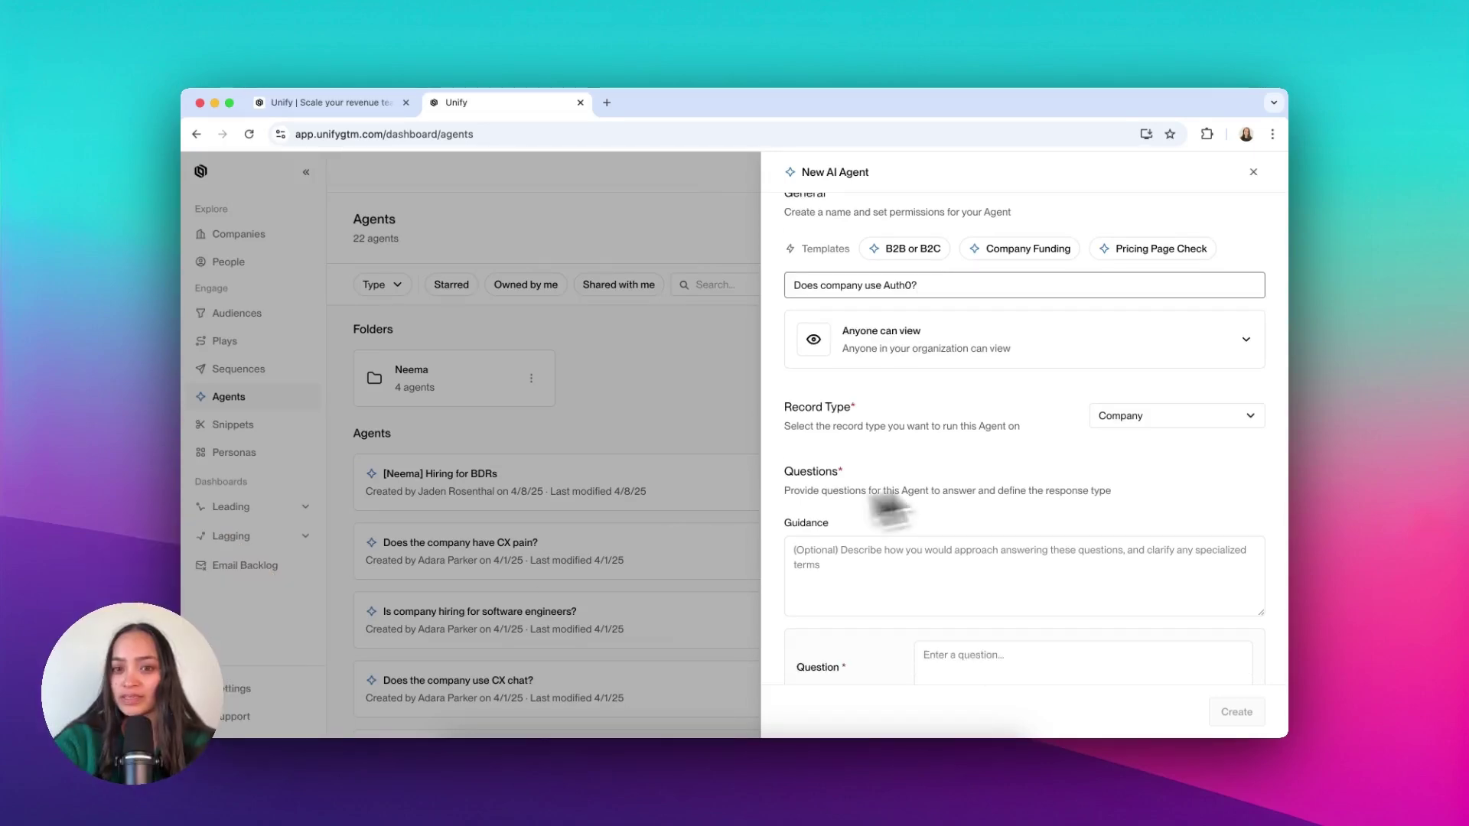
{"action": "left_click", "coordinate": [1128, 422]}
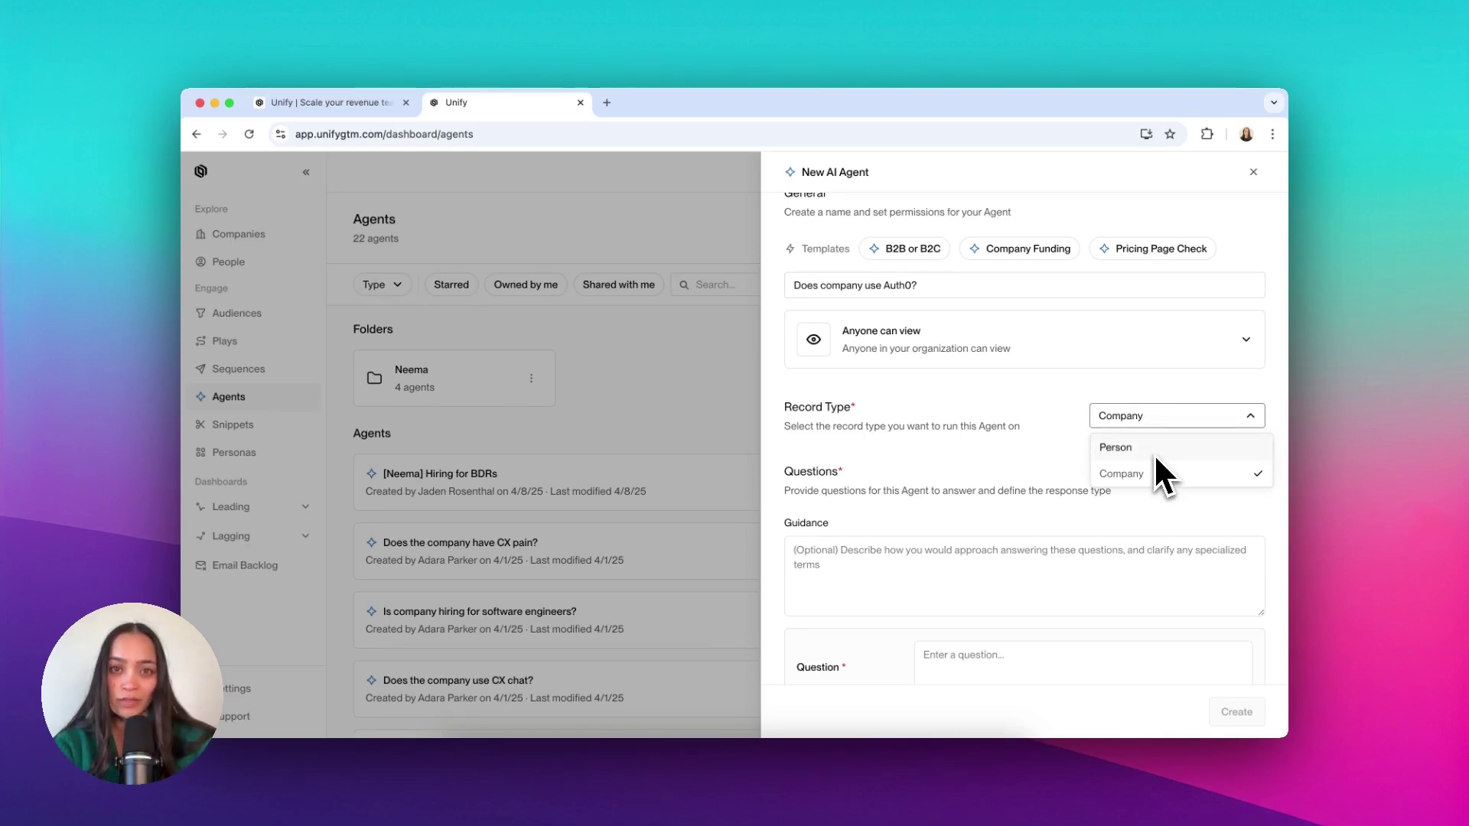
{"action": "left_click", "coordinate": [1087, 434]}
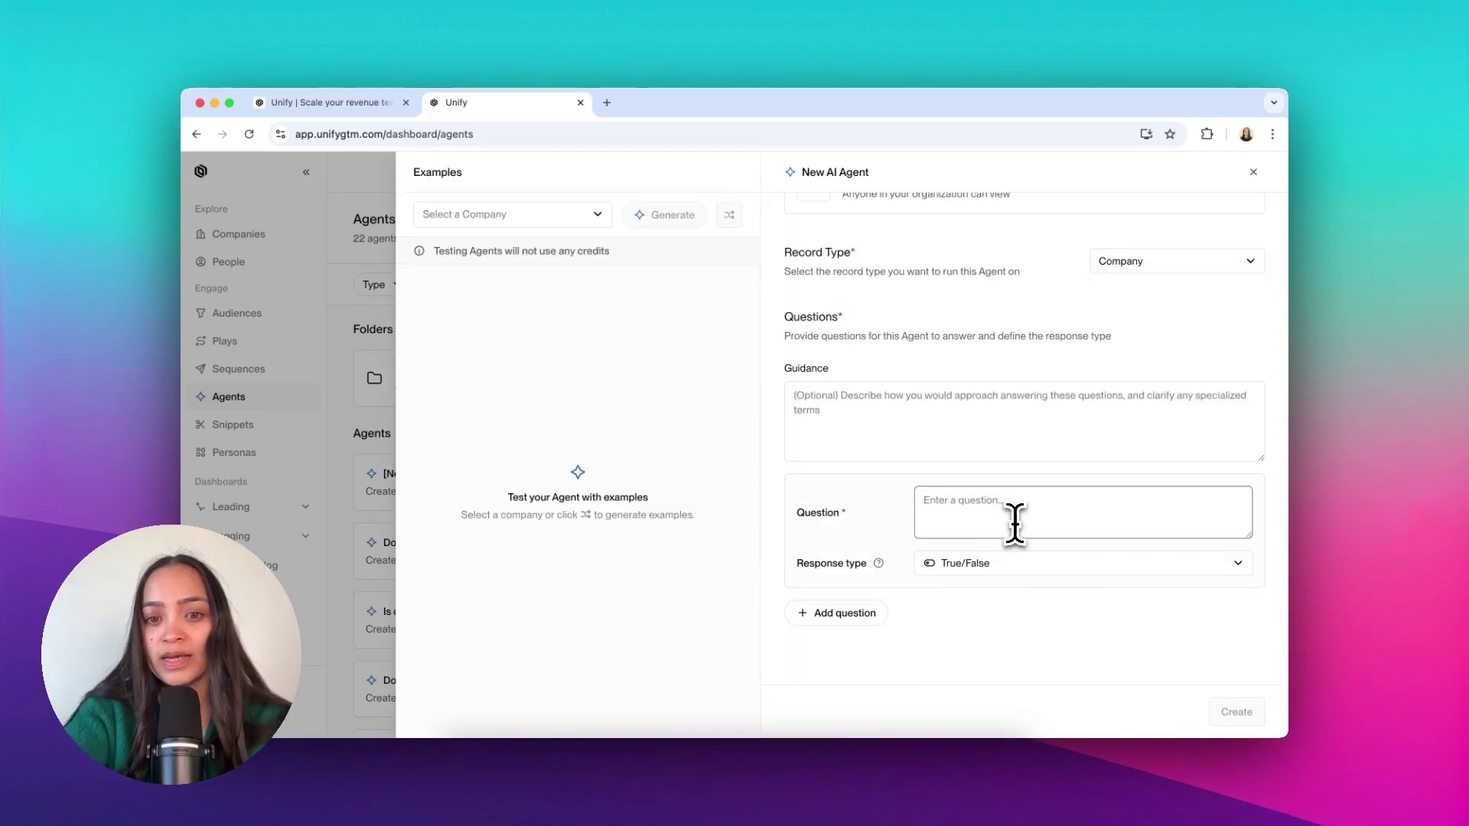
{"action": "left_click", "coordinate": [1015, 525]}
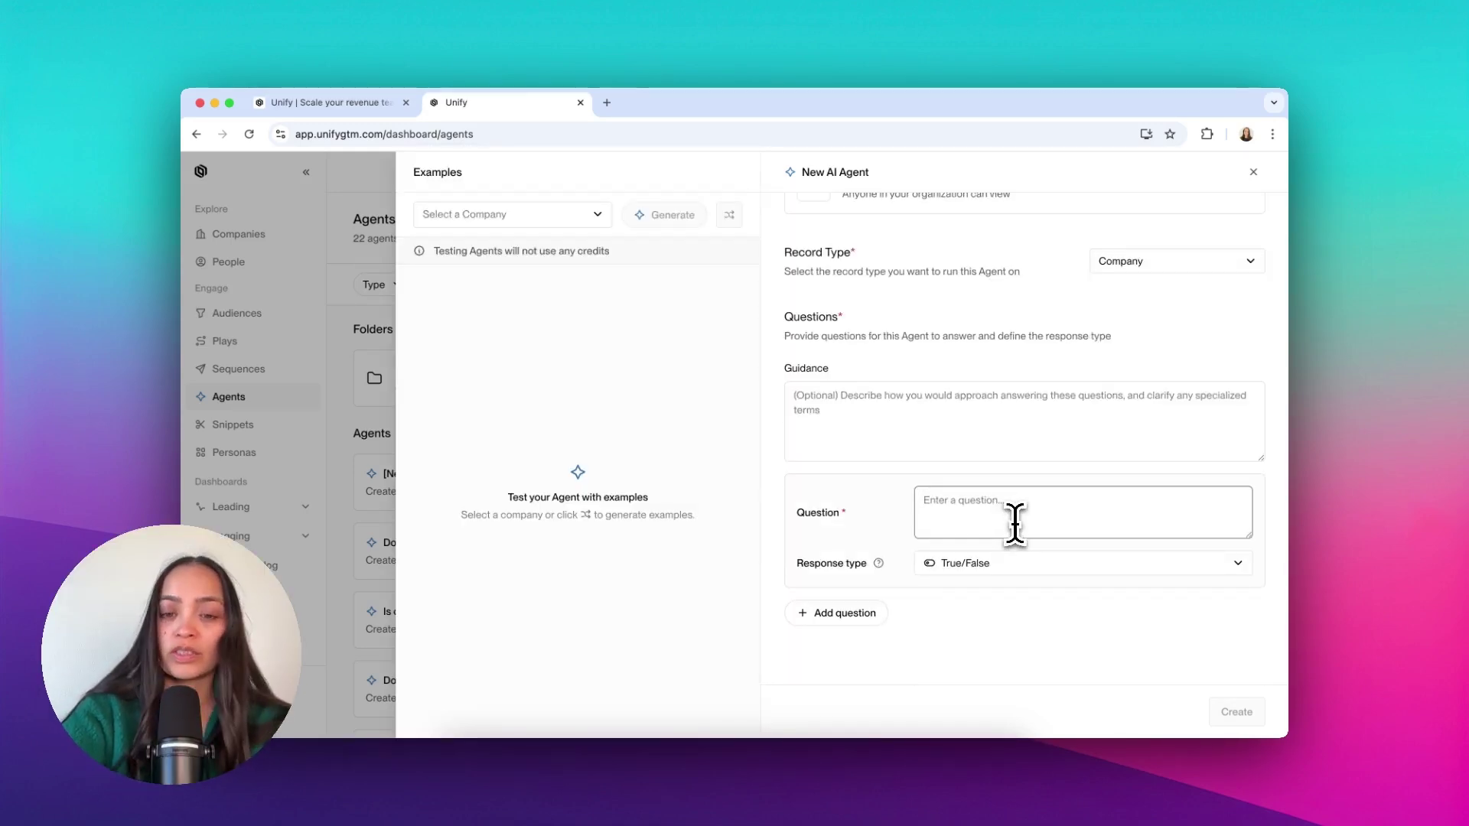
{"action": "type", "text": "Navigate to the company's website and go to the login page. Does the company use Auth0 for authentication?"}
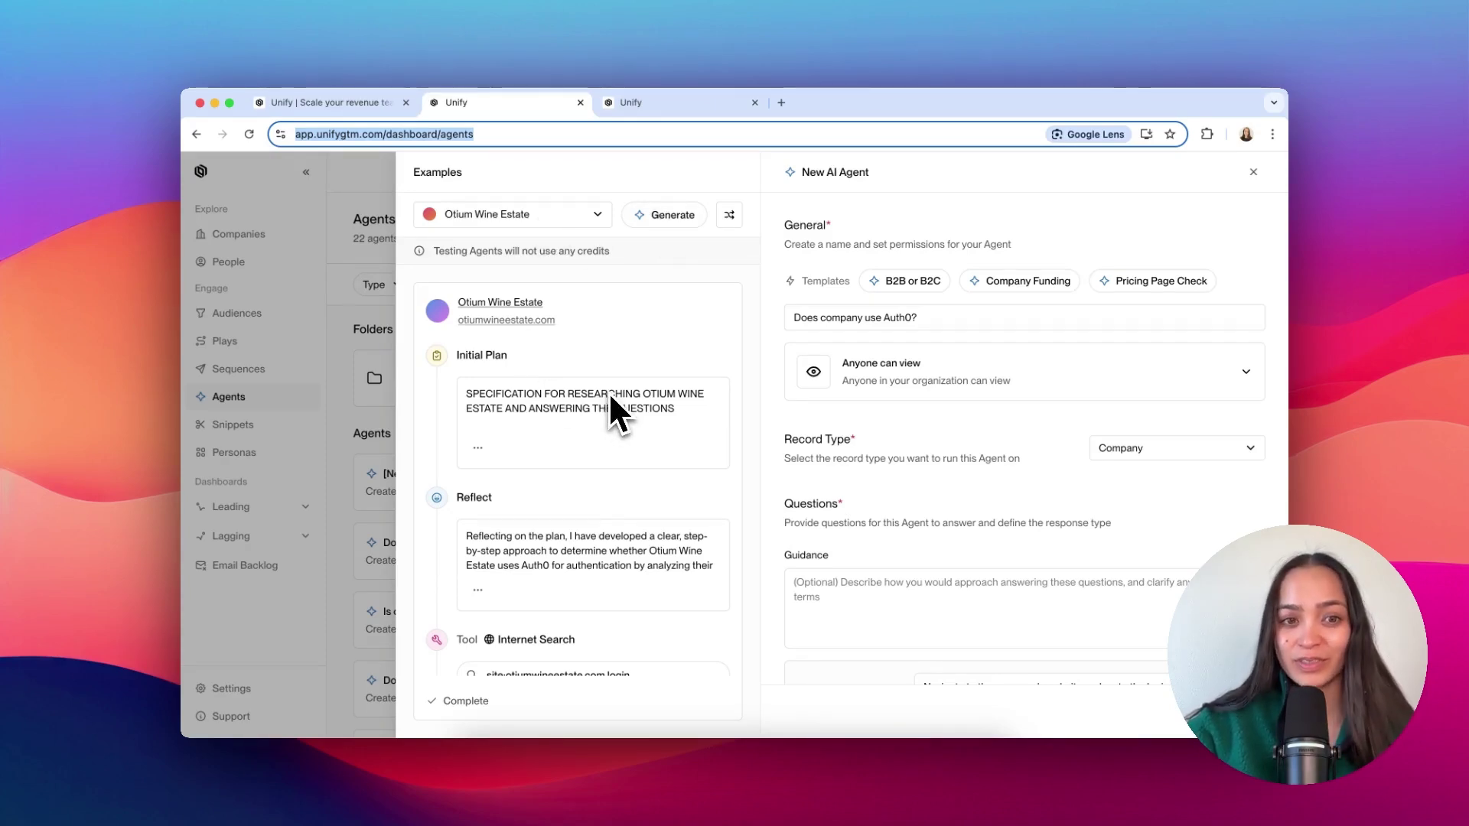
Step: Expand the initial plan in the Otium Wine Estate example and read through the agent's reflections, internet search and website scrape
{"action": "left_click", "coordinate": [479, 448]}
{"action": "scroll", "coordinate": [583, 442], "scroll_direction": "down", "scroll_amount": 5}
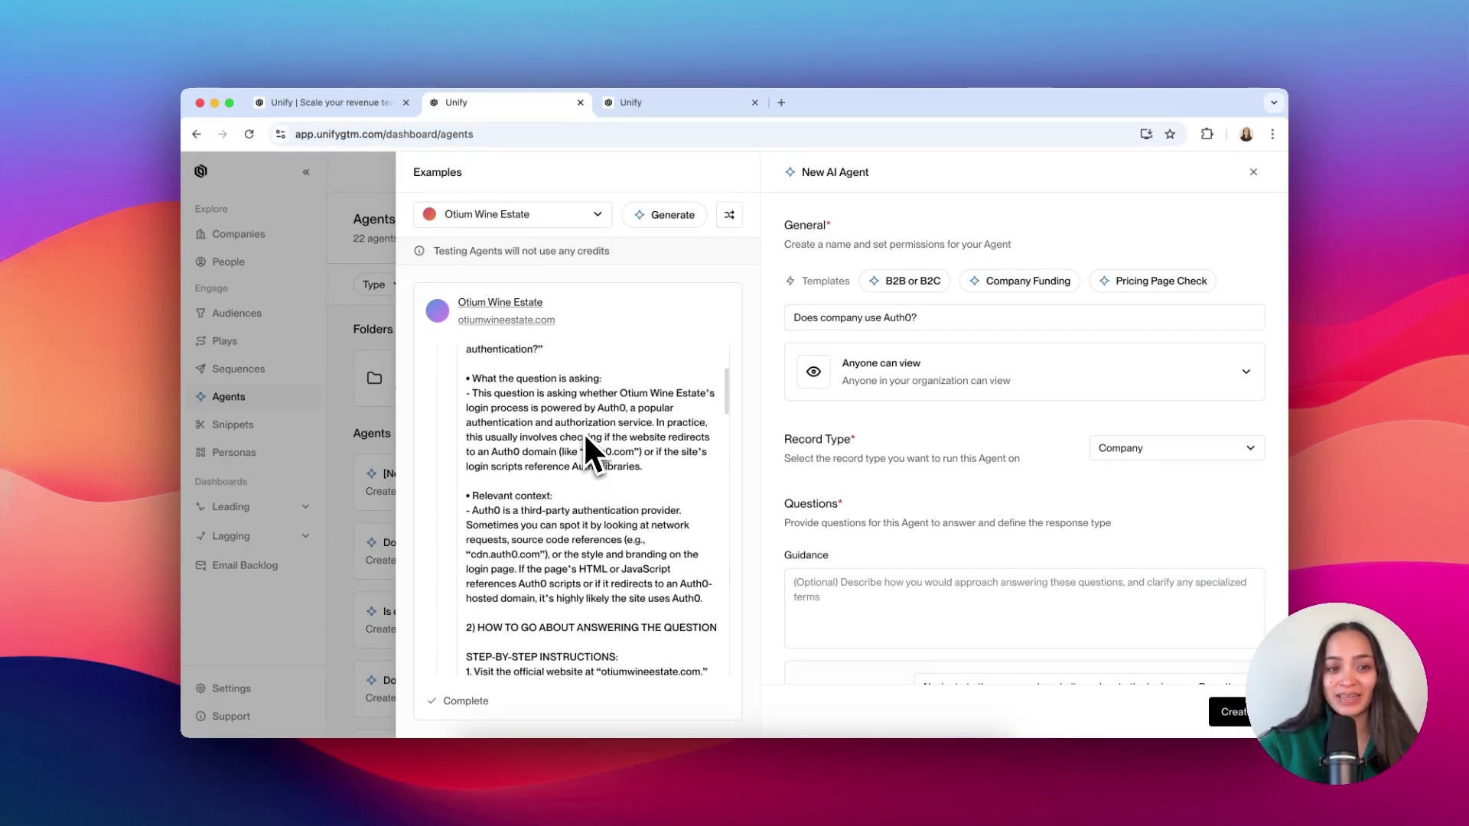
{"action": "scroll", "coordinate": [583, 432], "scroll_direction": "down", "scroll_amount": 3}
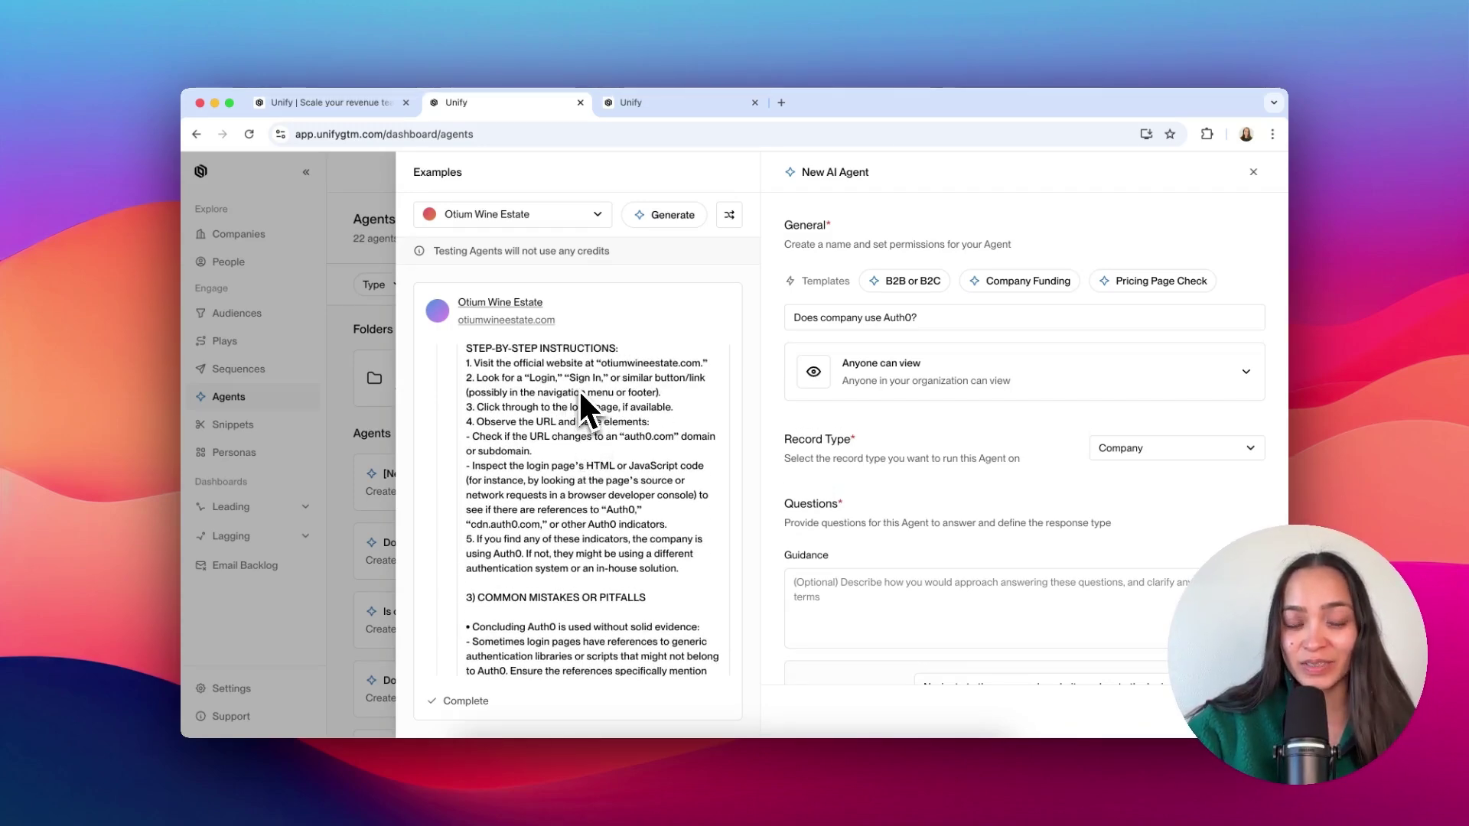
{"action": "scroll", "coordinate": [582, 395], "scroll_direction": "down", "scroll_amount": 10}
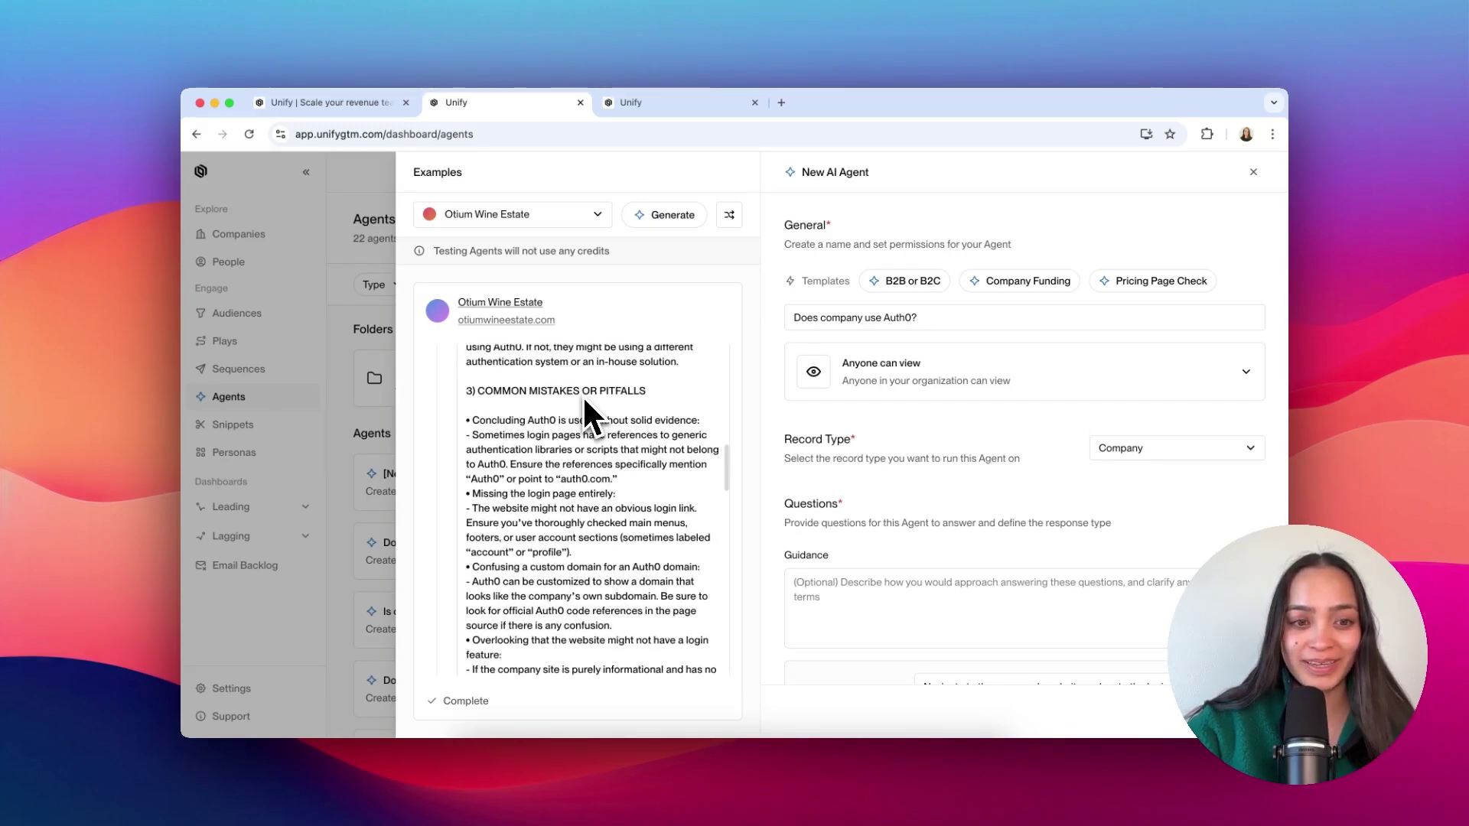
{"action": "scroll", "coordinate": [582, 394], "scroll_direction": "down", "scroll_amount": 5}
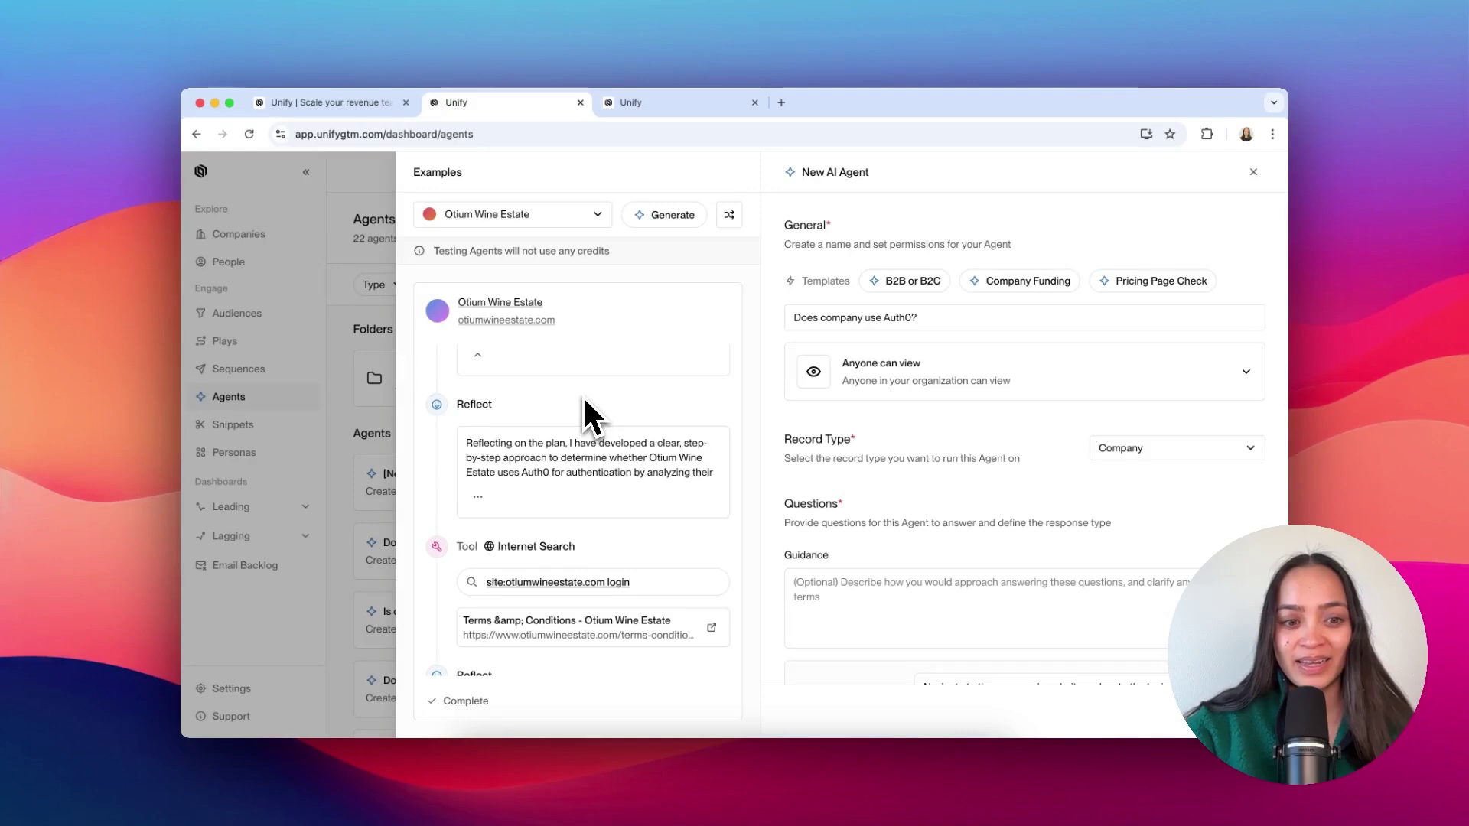
{"action": "scroll", "coordinate": [582, 395], "scroll_direction": "down", "scroll_amount": 2}
{"action": "scroll", "coordinate": [612, 535], "scroll_direction": "down", "scroll_amount": 5}
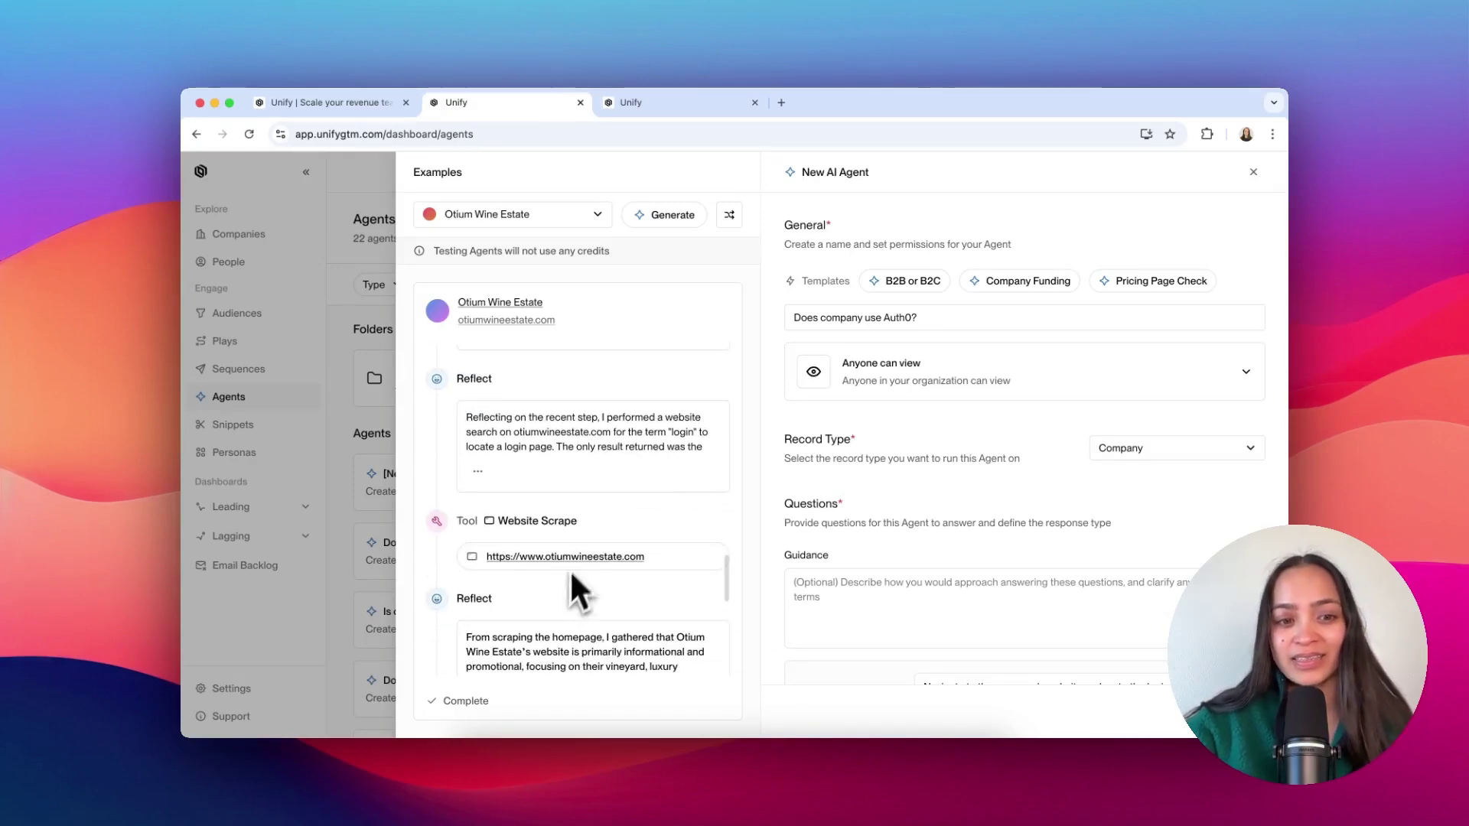
{"action": "scroll", "coordinate": [608, 497], "scroll_direction": "down", "scroll_amount": 5}
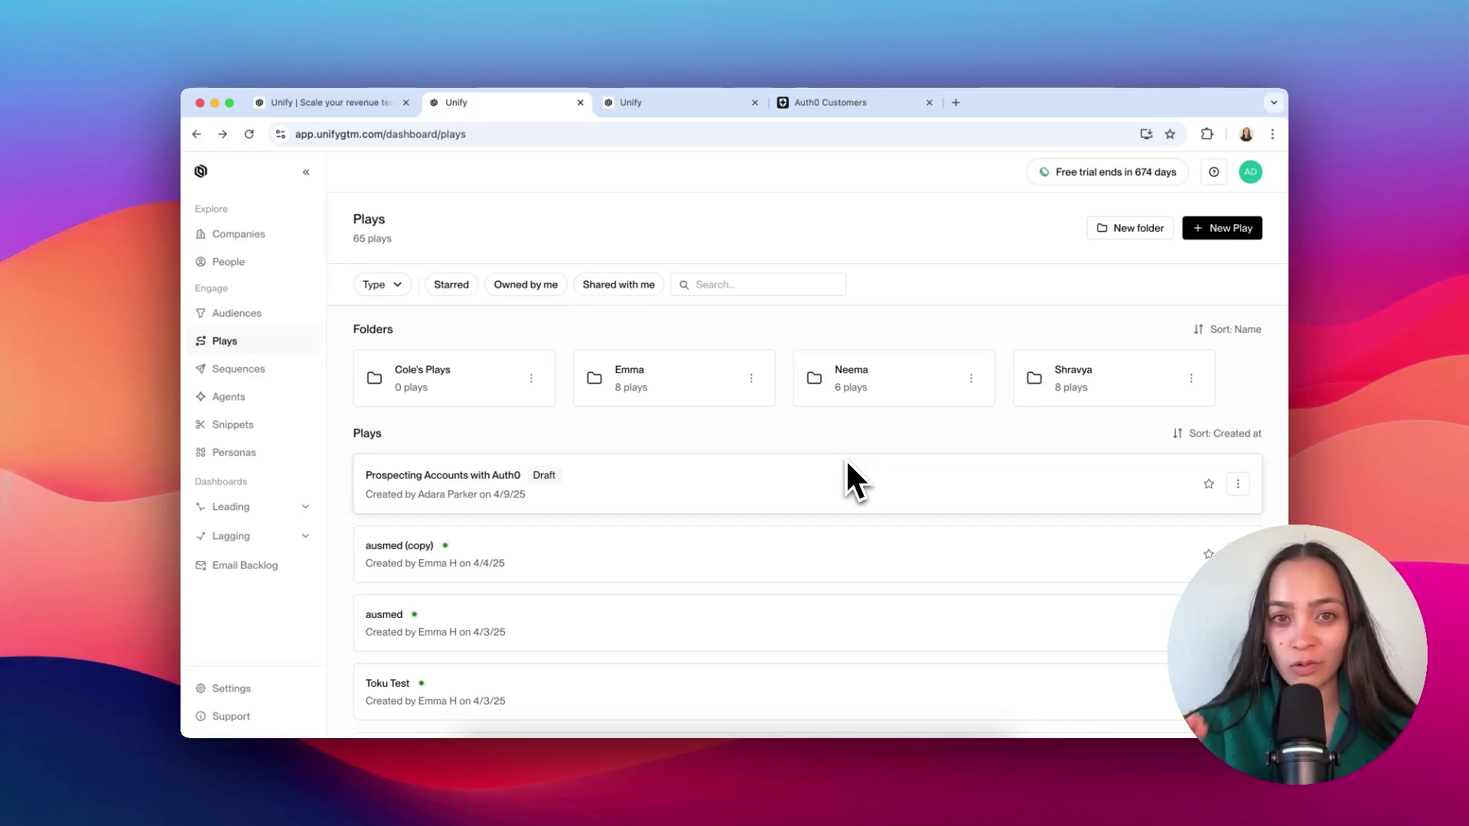
Step: Open the draft play "Prospecting Accounts with Auth0" and review its workflow from the trigger through the AI qualification to the prospecting node
{"action": "left_click", "coordinate": [506, 511]}
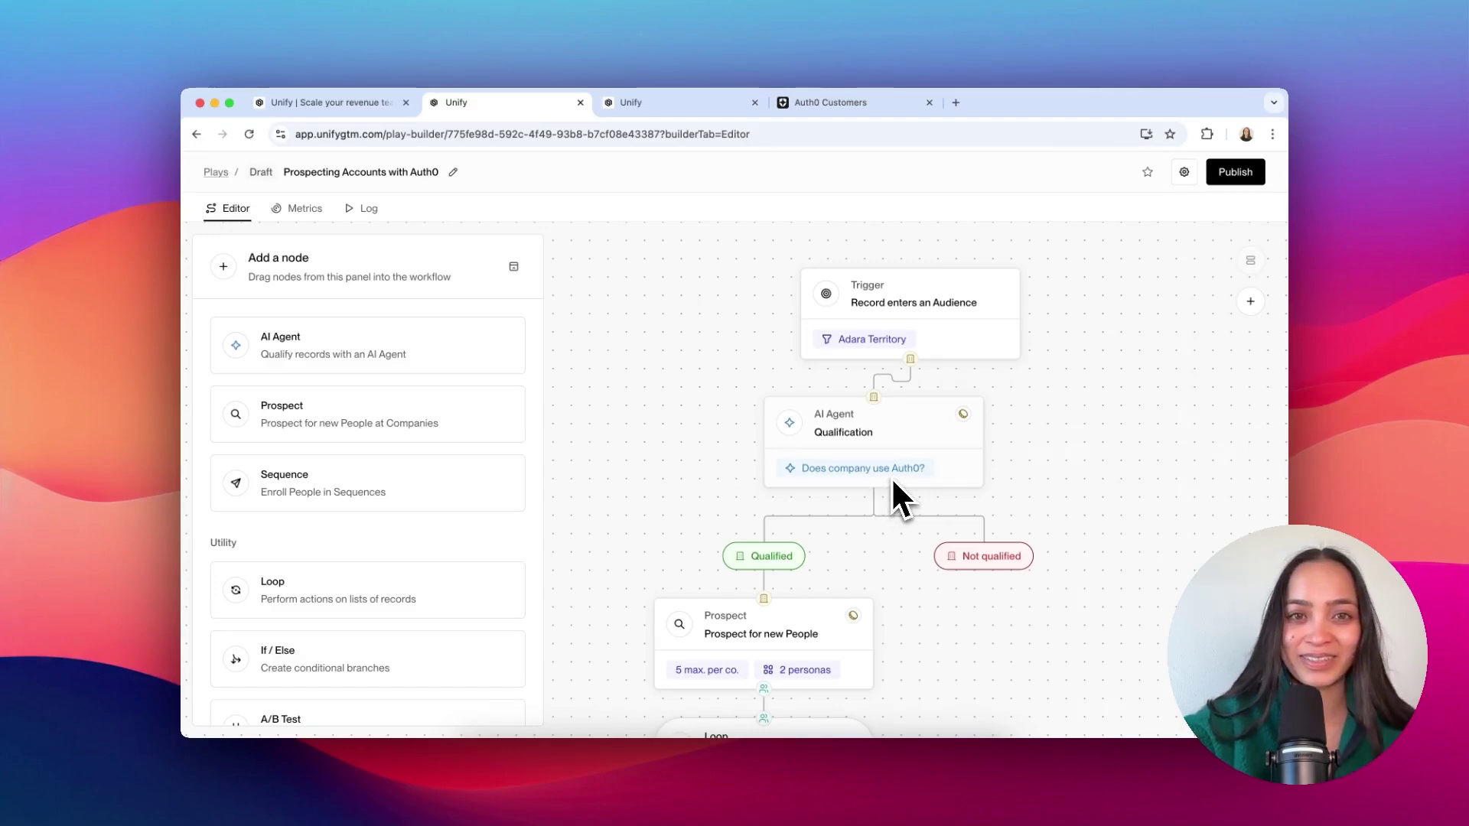
{"action": "scroll", "coordinate": [893, 477], "scroll_direction": "down", "scroll_amount": 3}
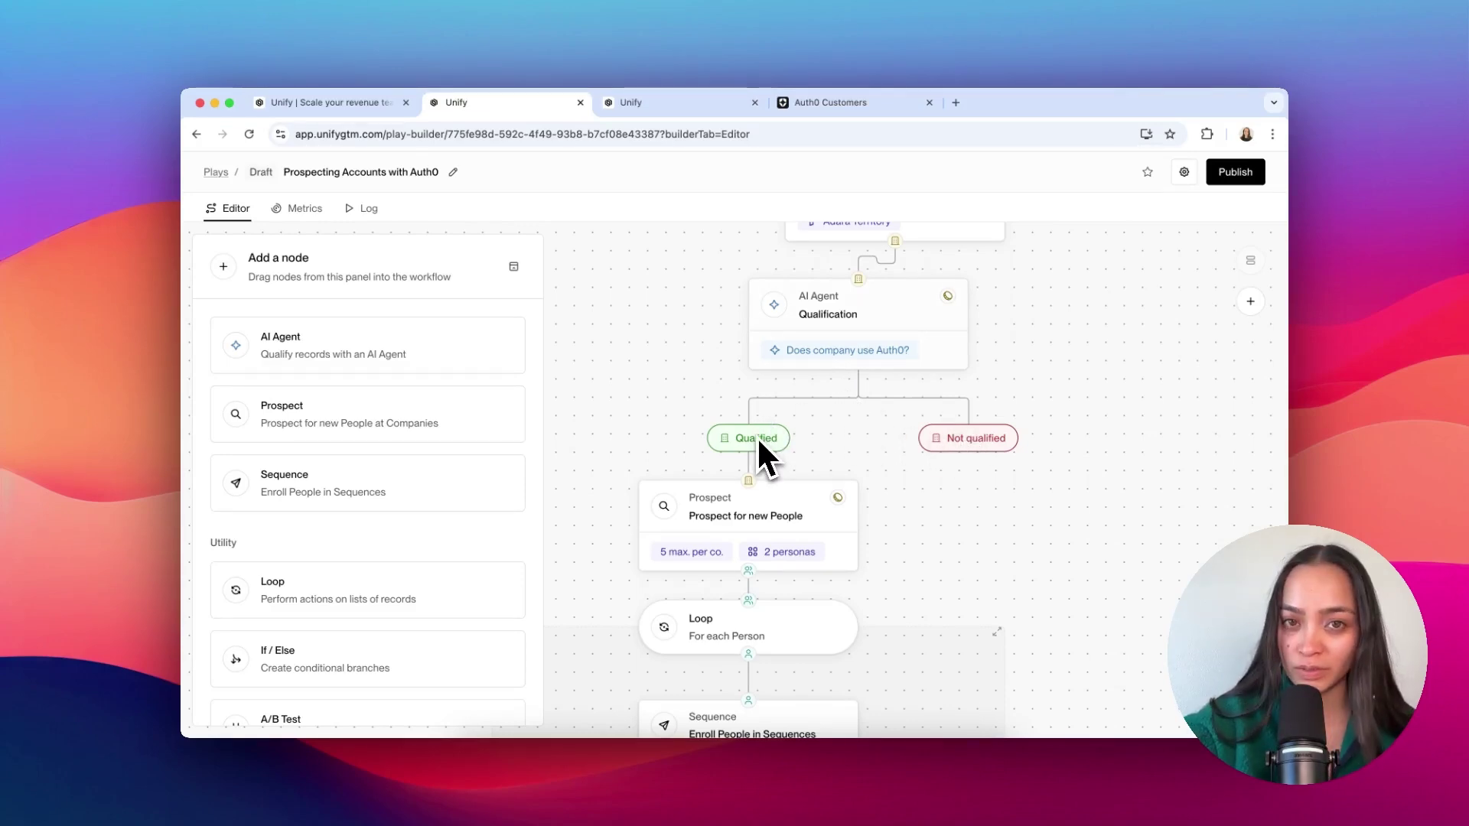
{"action": "scroll", "coordinate": [757, 440], "scroll_direction": "down", "scroll_amount": 2}
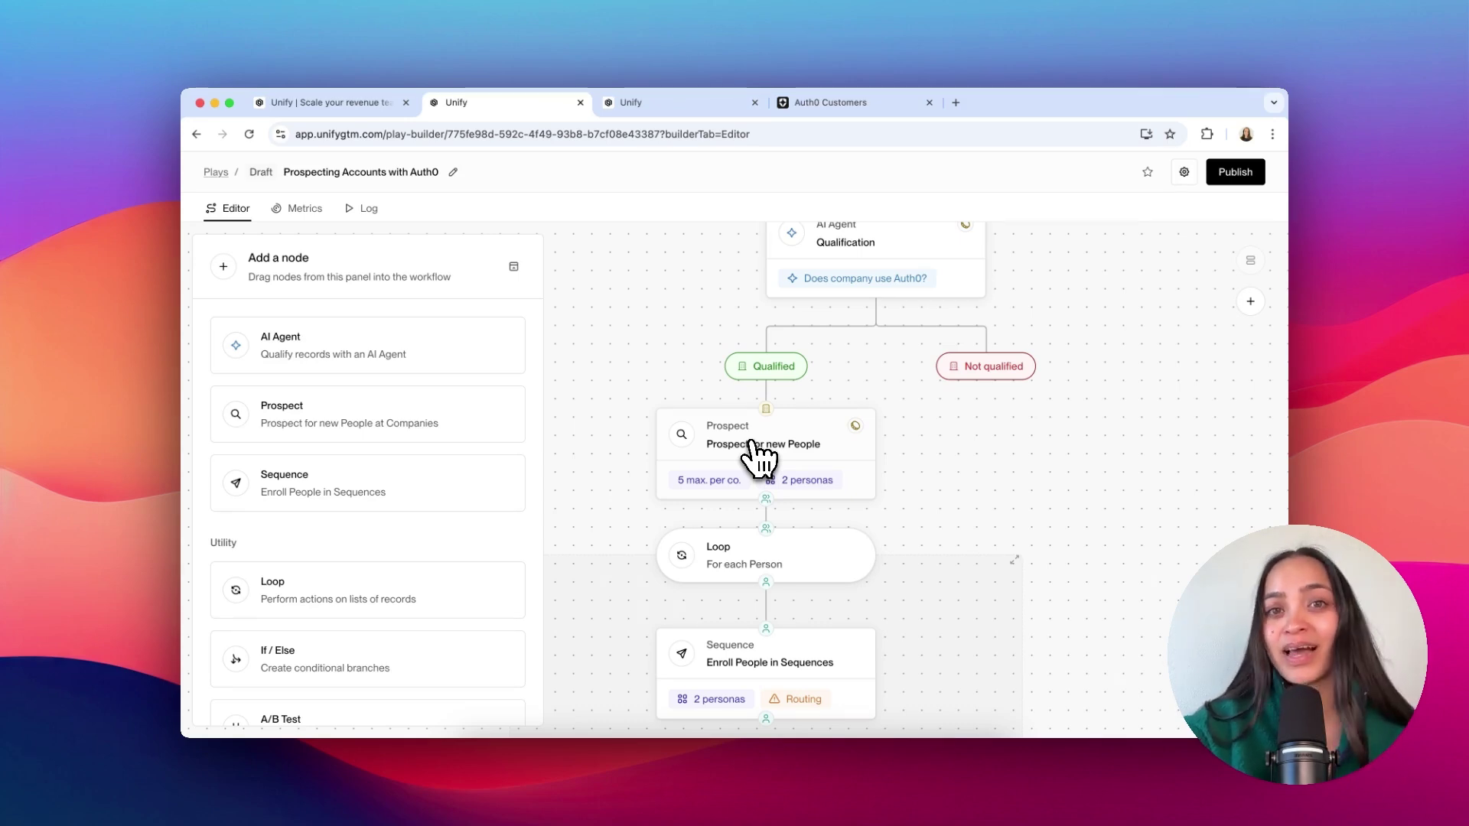
Step: Open the Prospect node and examine its maximum prospects per company, personas, phone number enrichment, keywords and location settings
{"action": "left_click", "coordinate": [754, 450]}
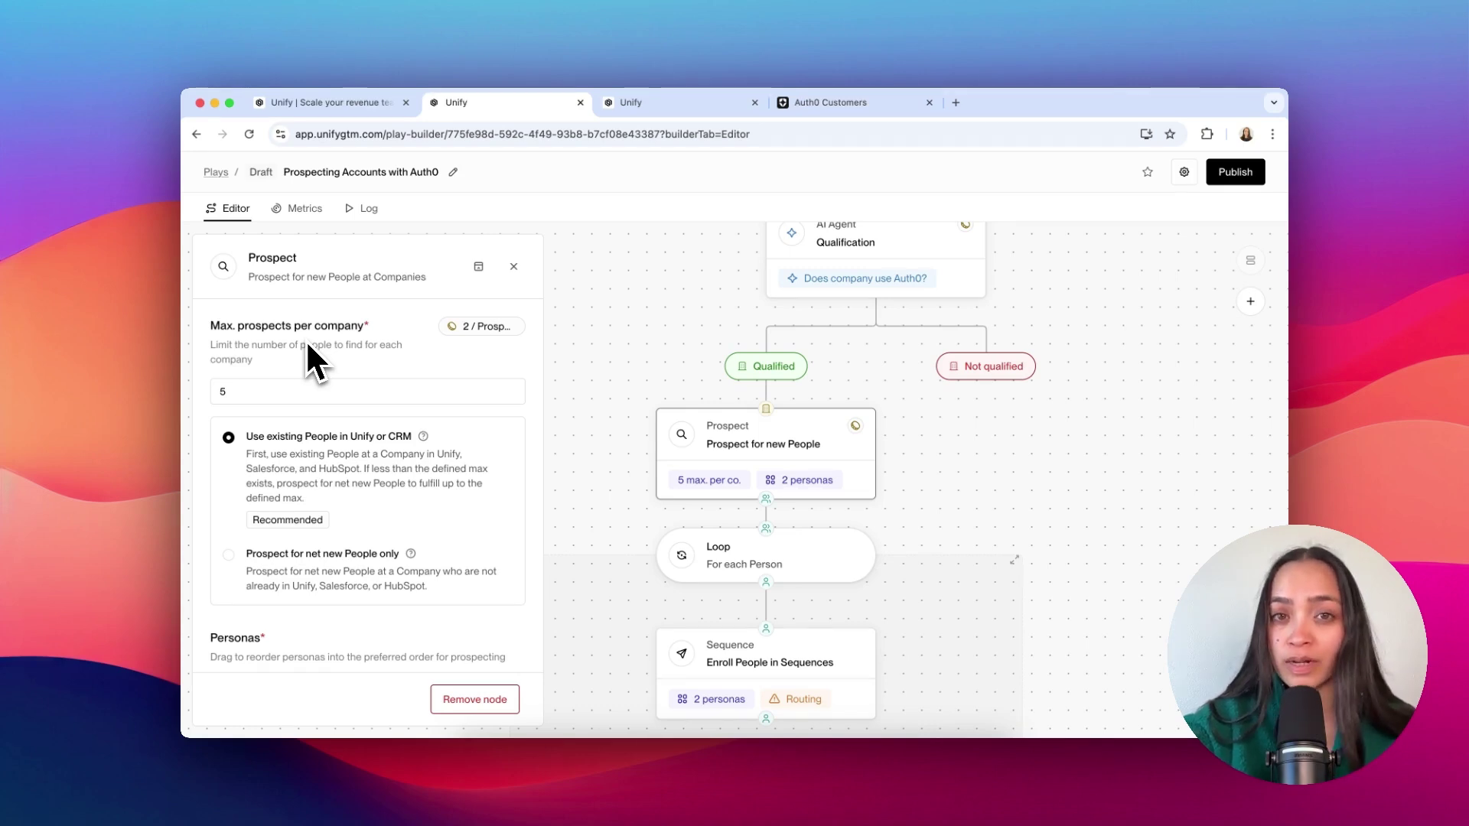
{"action": "scroll", "coordinate": [353, 398], "scroll_direction": "down", "scroll_amount": 5}
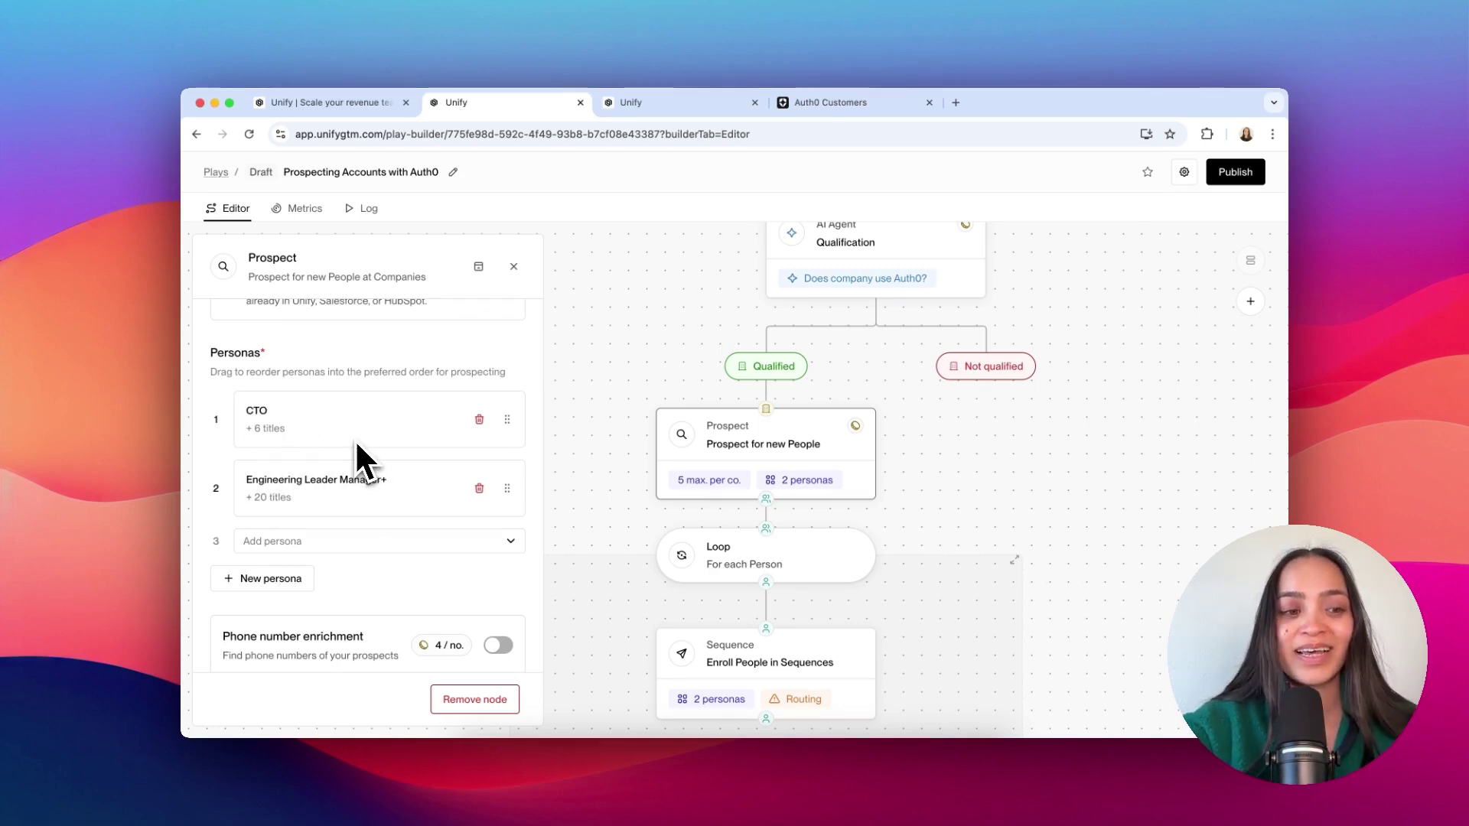
{"action": "scroll", "coordinate": [357, 446], "scroll_direction": "down", "scroll_amount": 3}
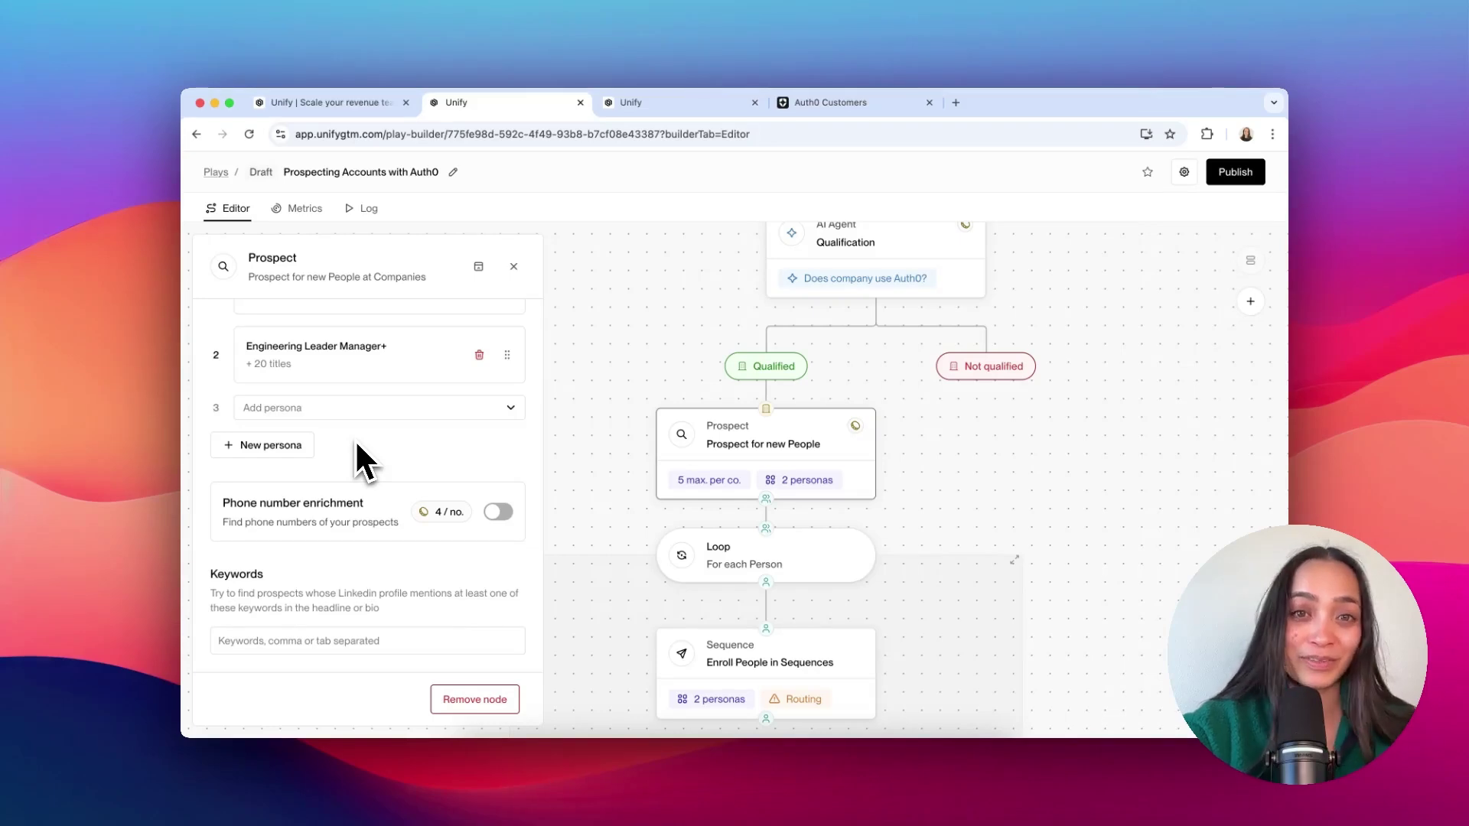
{"action": "scroll", "coordinate": [355, 439], "scroll_direction": "down", "scroll_amount": 2}
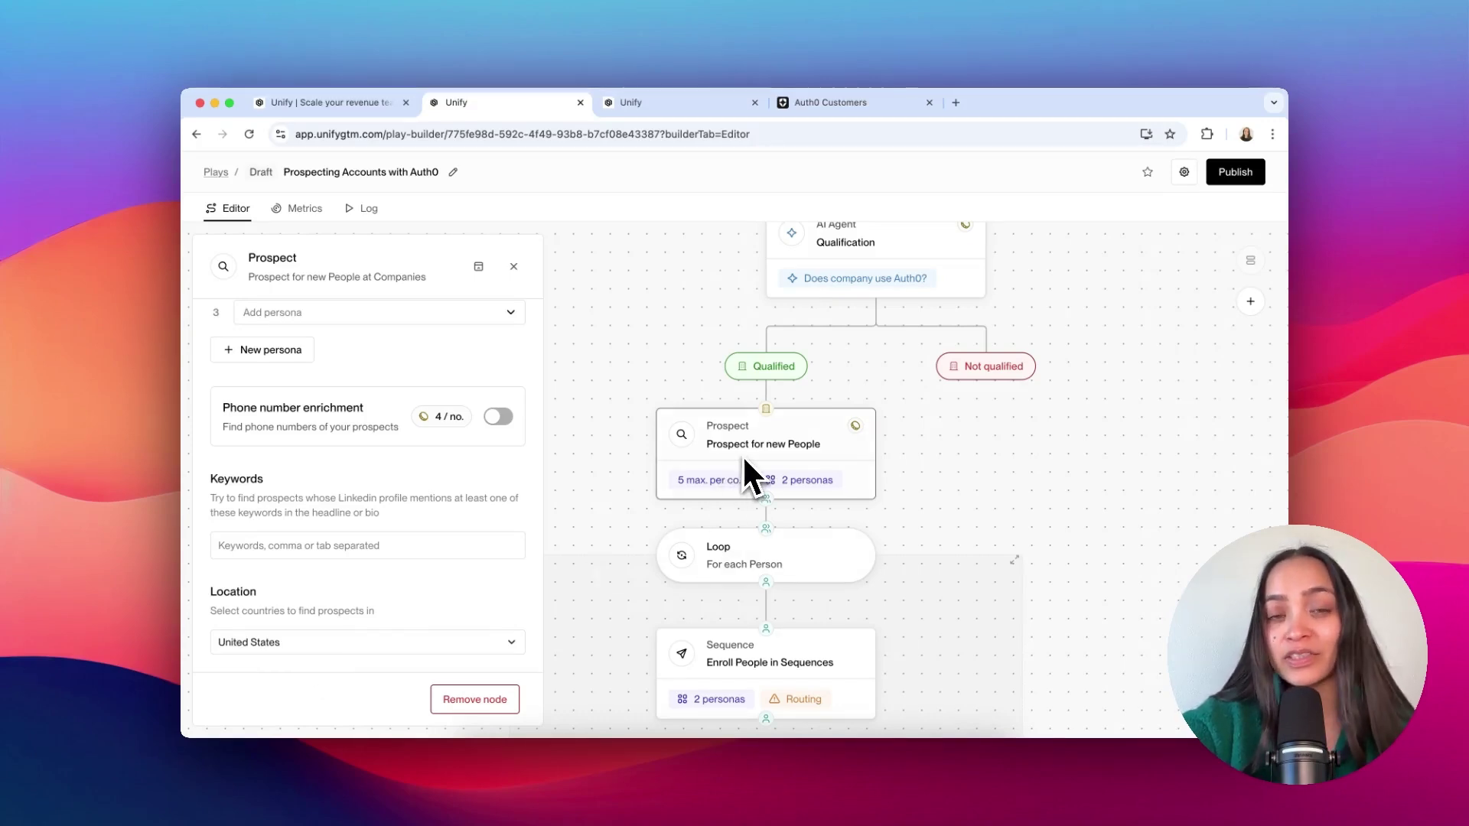
Step: Inspect the Sequence node's persona routing and enrollment limit settings, then close the node's settings
{"action": "scroll", "coordinate": [745, 454], "scroll_direction": "down", "scroll_amount": 4}
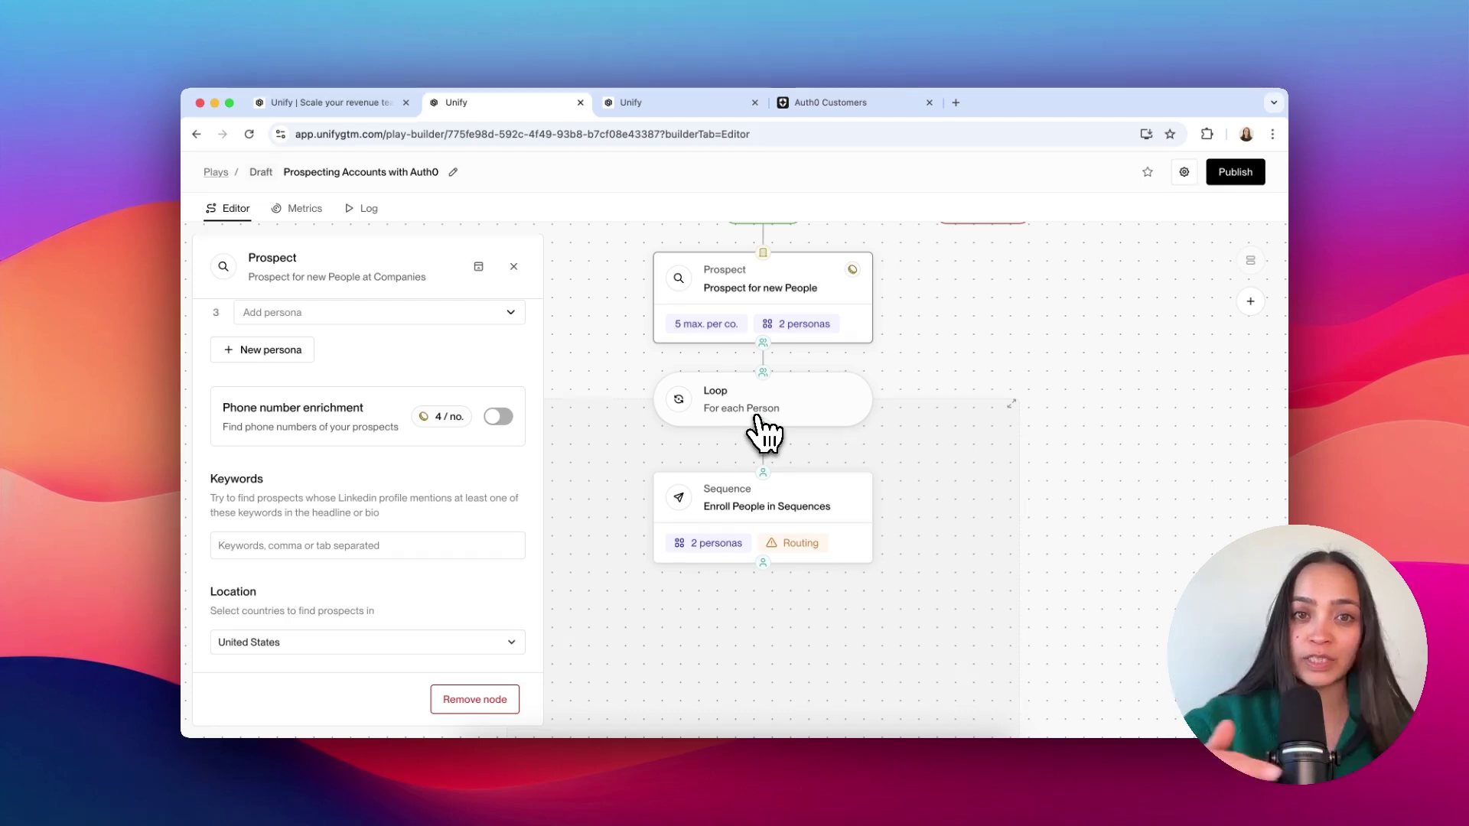
{"action": "left_click", "coordinate": [772, 511]}
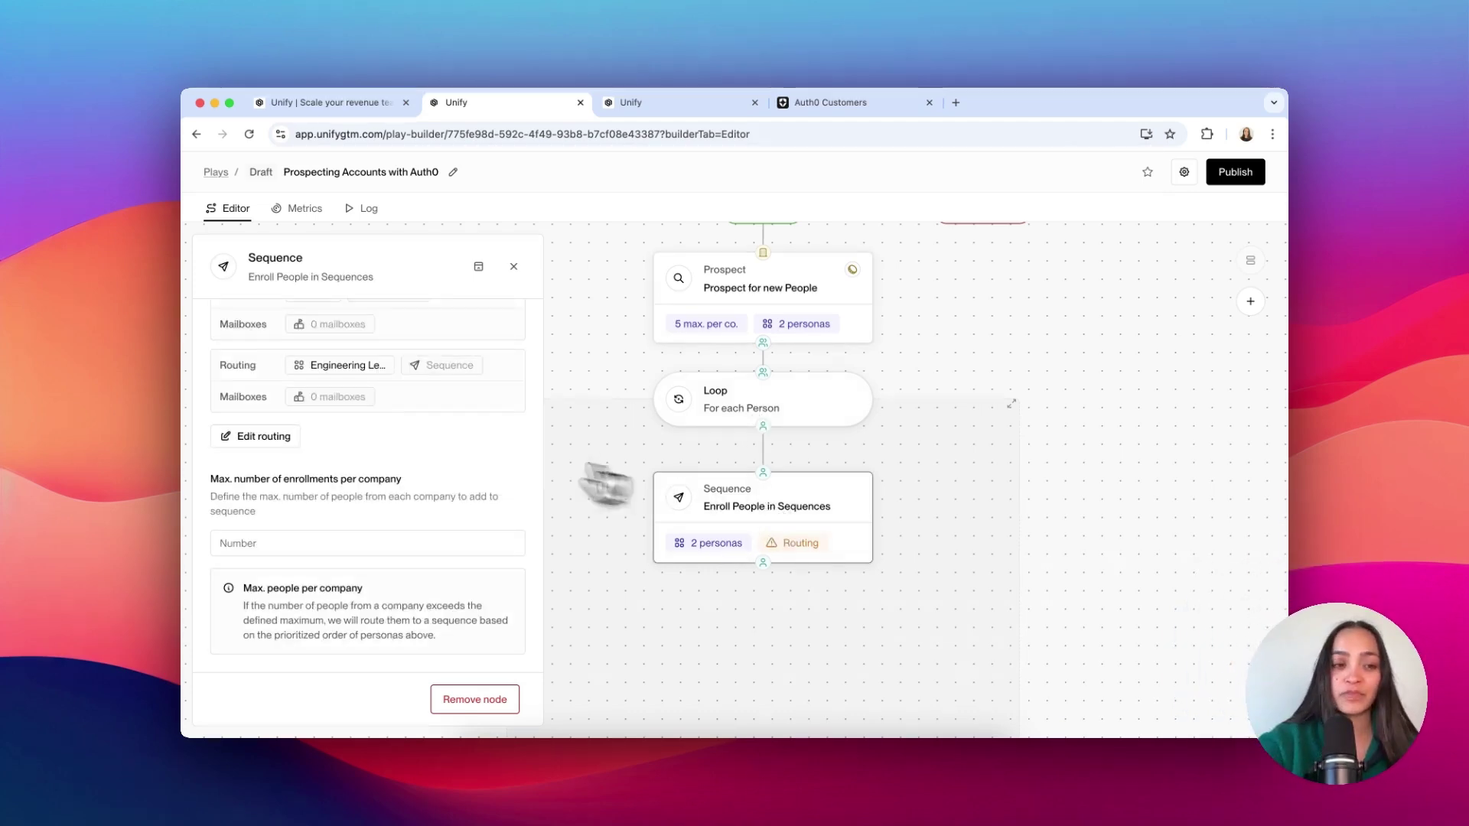
{"action": "scroll", "coordinate": [459, 440], "scroll_direction": "up", "scroll_amount": 2}
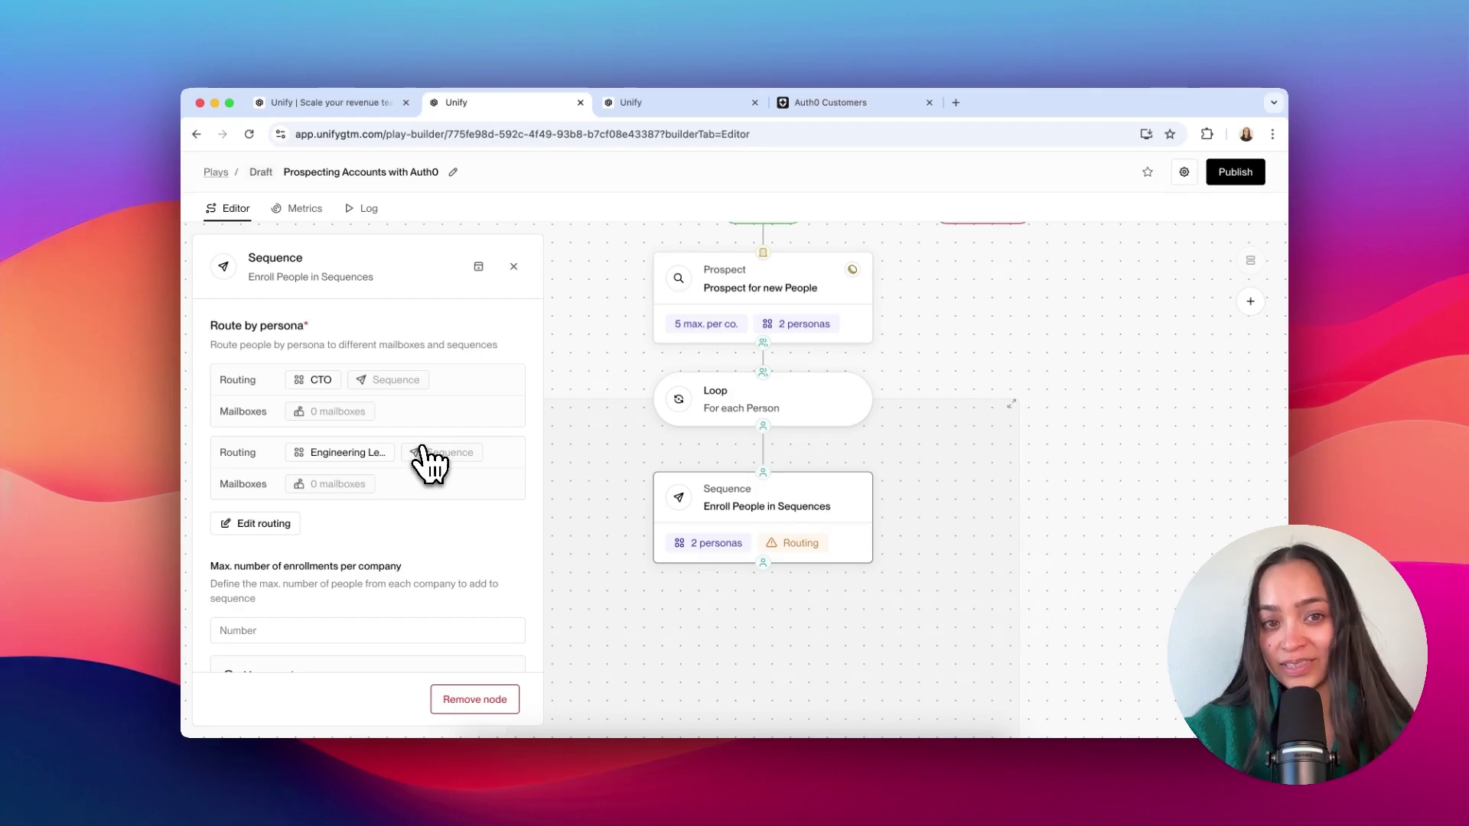
{"action": "left_click", "coordinate": [513, 267]}
Step: Review the whole play workflow again, from the audience trigger and Auth0 qualification down to the sequence enrollment
{"action": "scroll", "coordinate": [880, 398], "scroll_direction": "up", "scroll_amount": 3}
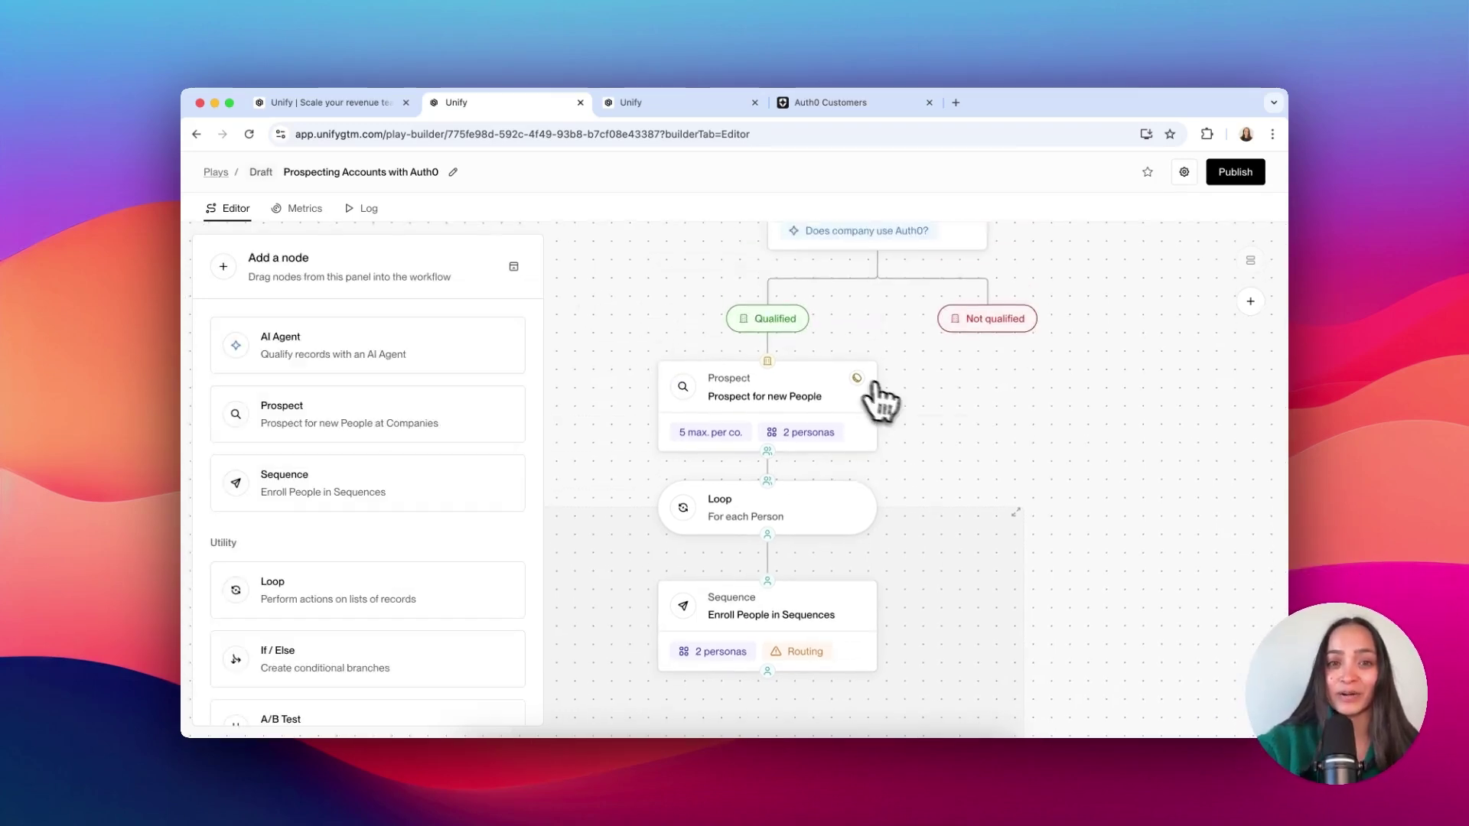
{"action": "scroll", "coordinate": [881, 398], "scroll_direction": "up", "scroll_amount": 5}
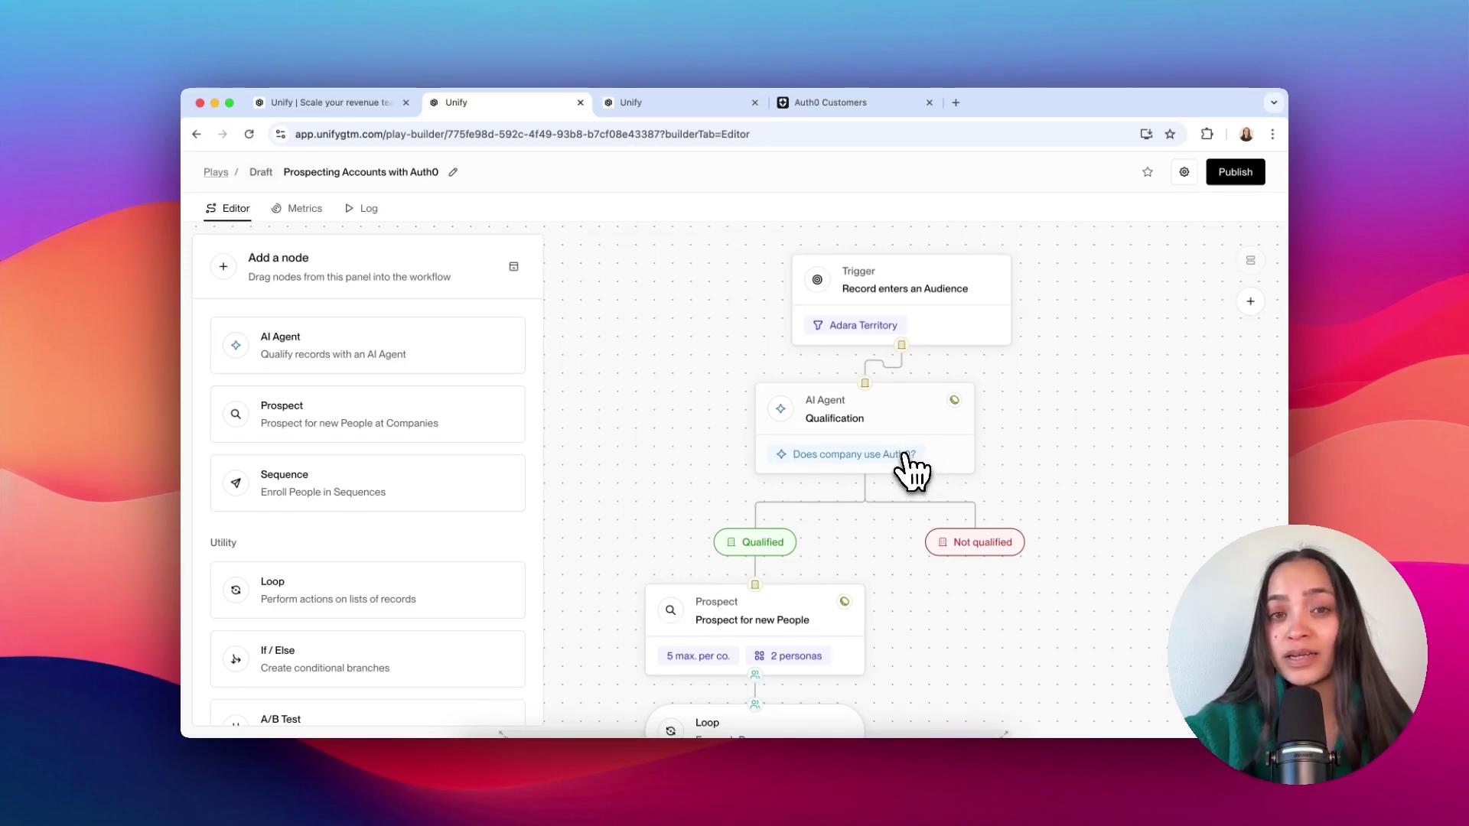
{"action": "scroll", "coordinate": [907, 472], "scroll_direction": "down", "scroll_amount": 3}
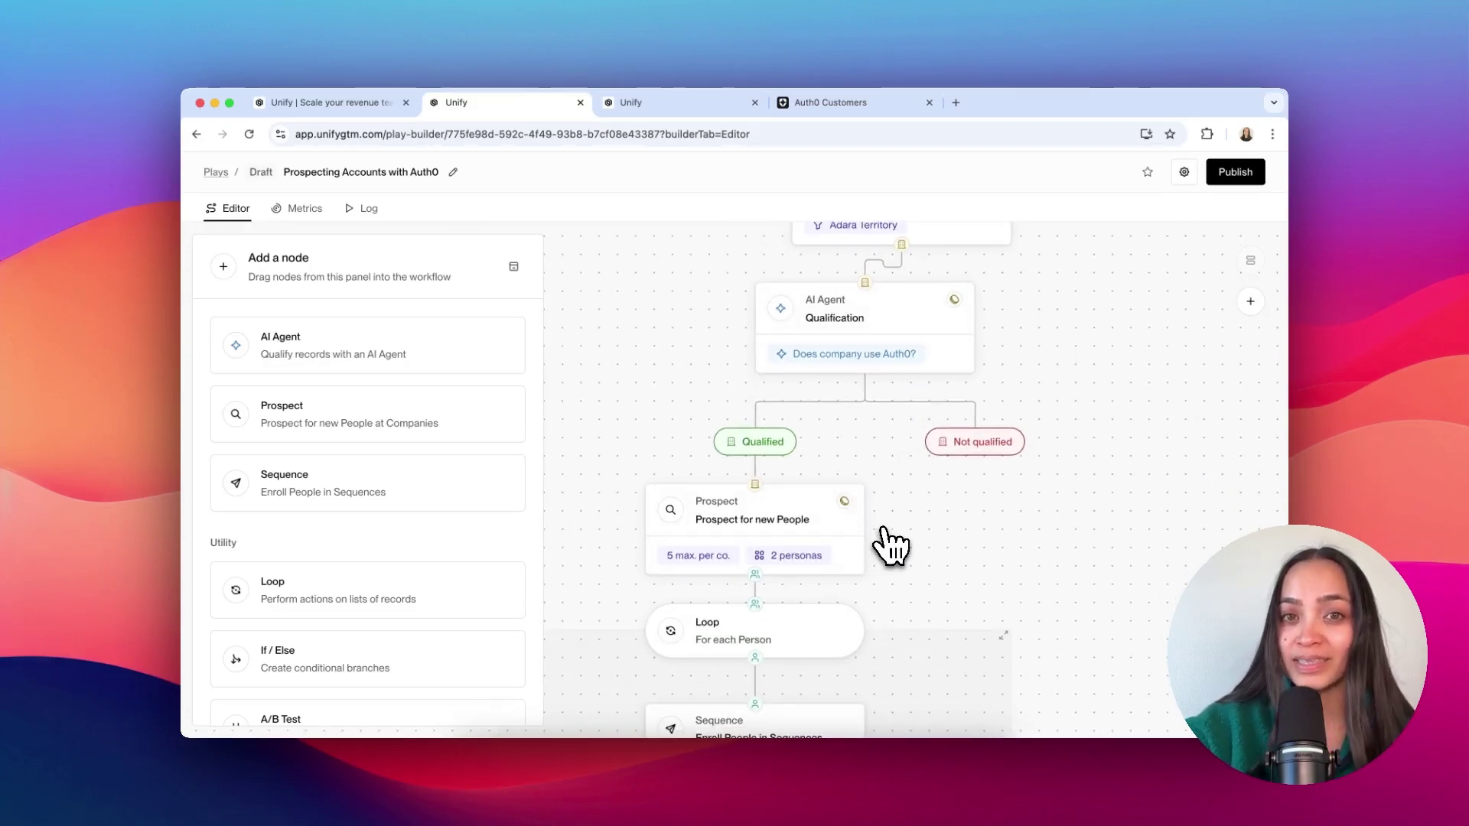
{"action": "scroll", "coordinate": [883, 528], "scroll_direction": "down", "scroll_amount": 5}
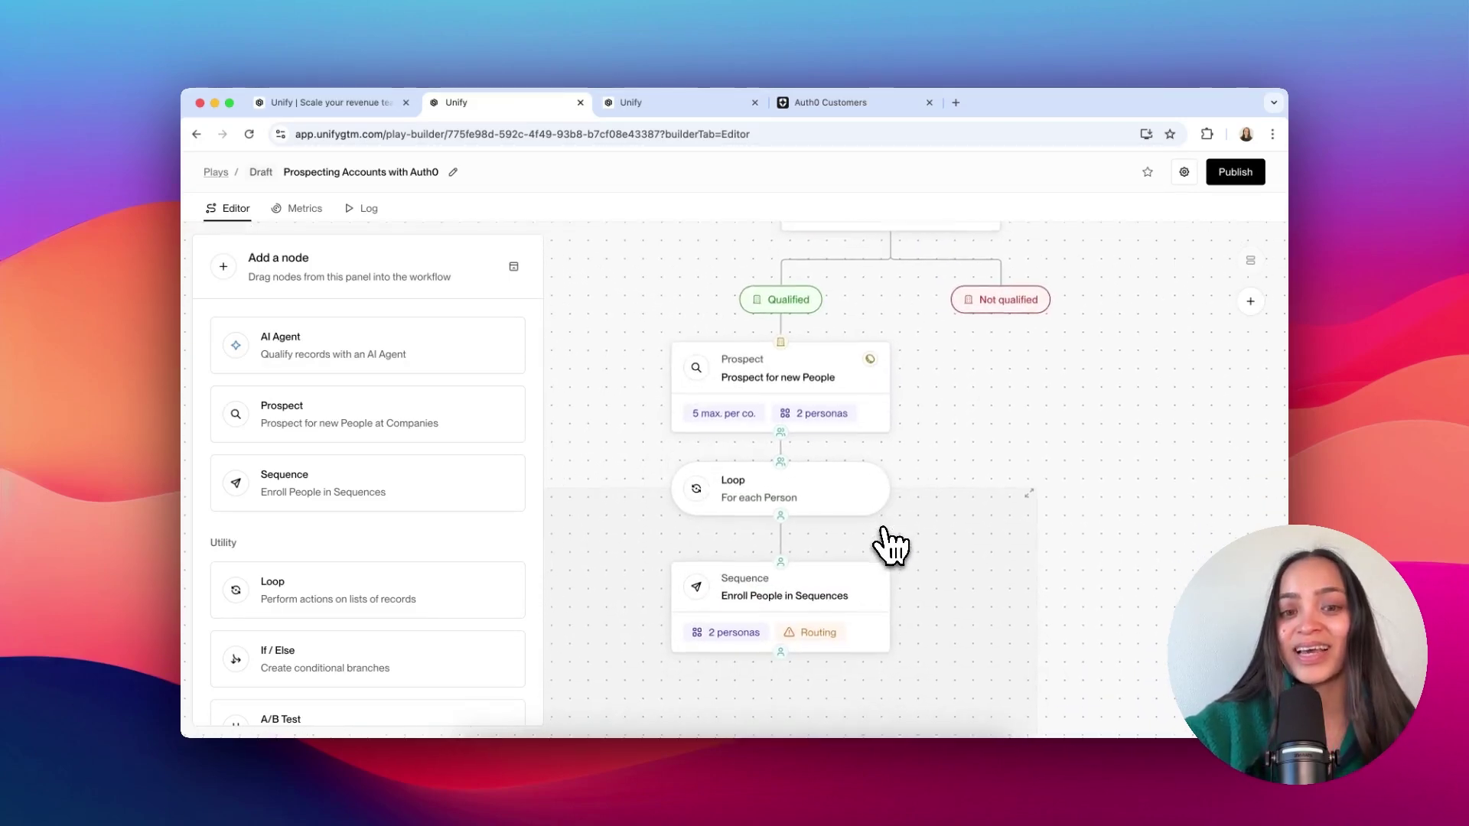